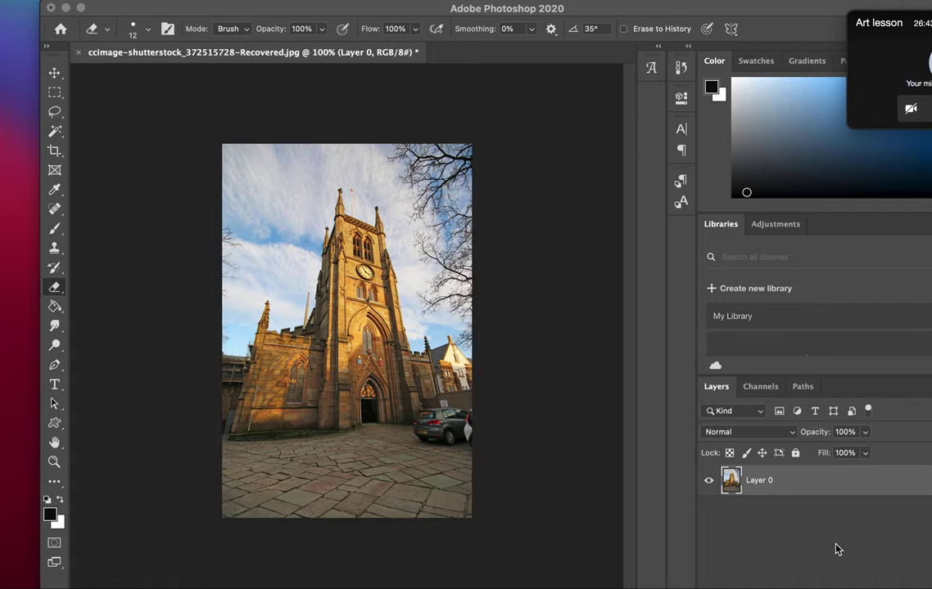
Bring the Ed Fairburn image results forward and widen the browser window.
{"action": "left_click", "coordinate": [131, 586]}
{"action": "left_click_drag", "start_coordinate": [459, 141], "coordinate": [91, 160]}
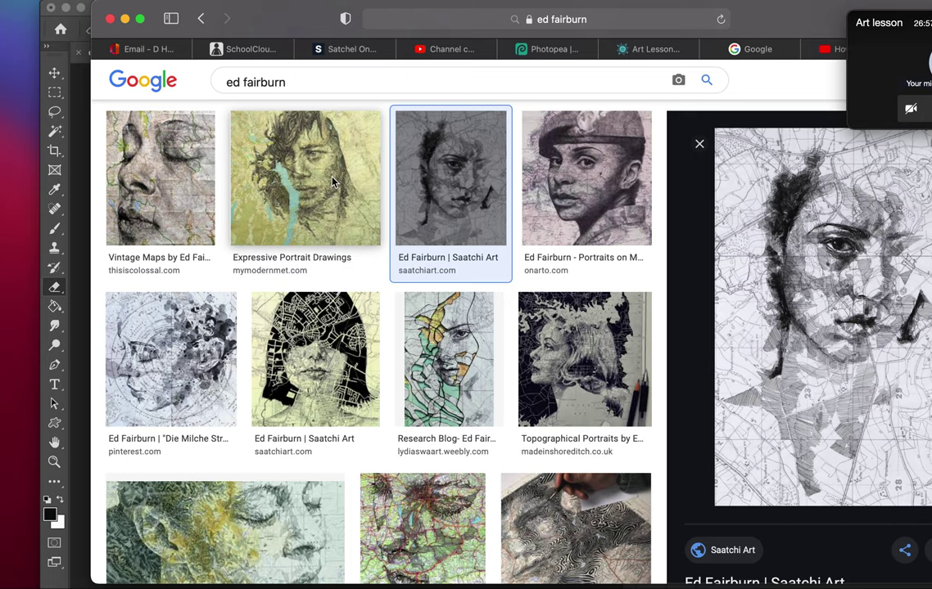
{"action": "scroll", "coordinate": [385, 286], "scroll_direction": "down", "scroll_amount": 3}
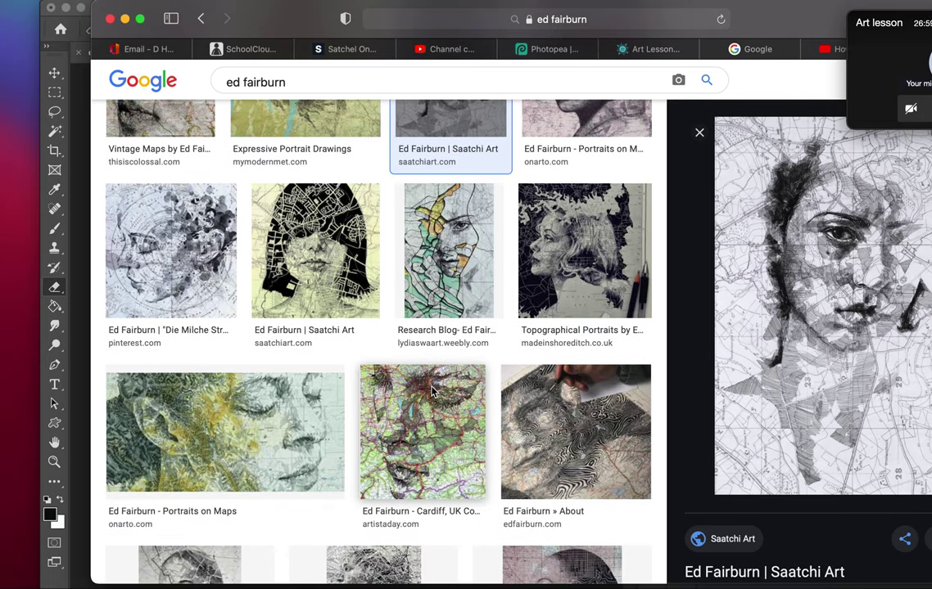
{"action": "scroll", "coordinate": [378, 469], "scroll_direction": "down", "scroll_amount": 3}
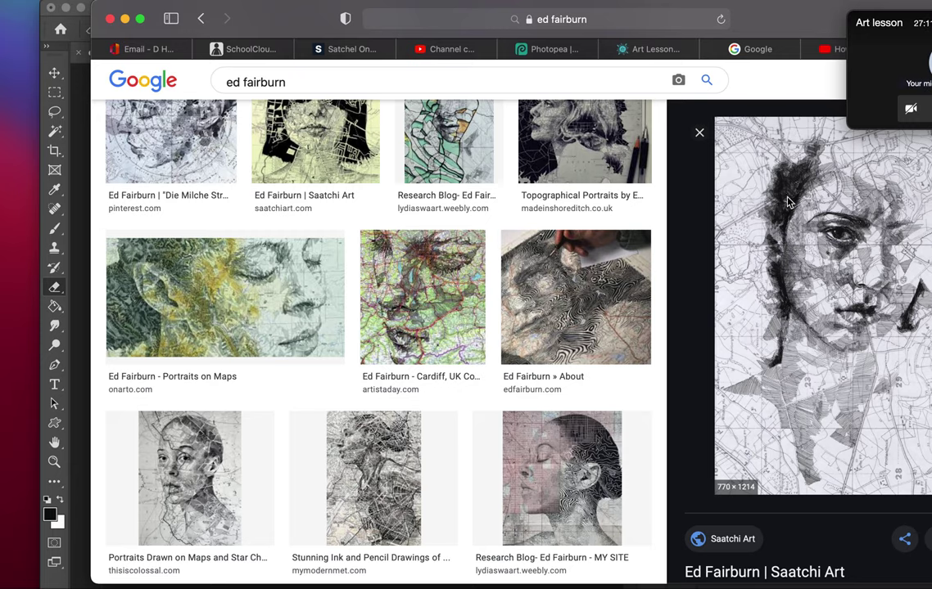
{"action": "scroll", "coordinate": [565, 377], "scroll_direction": "down", "scroll_amount": 5}
{"action": "scroll", "coordinate": [565, 376], "scroll_direction": "up", "scroll_amount": 10}
{"action": "triple_click", "coordinate": [329, 97]}
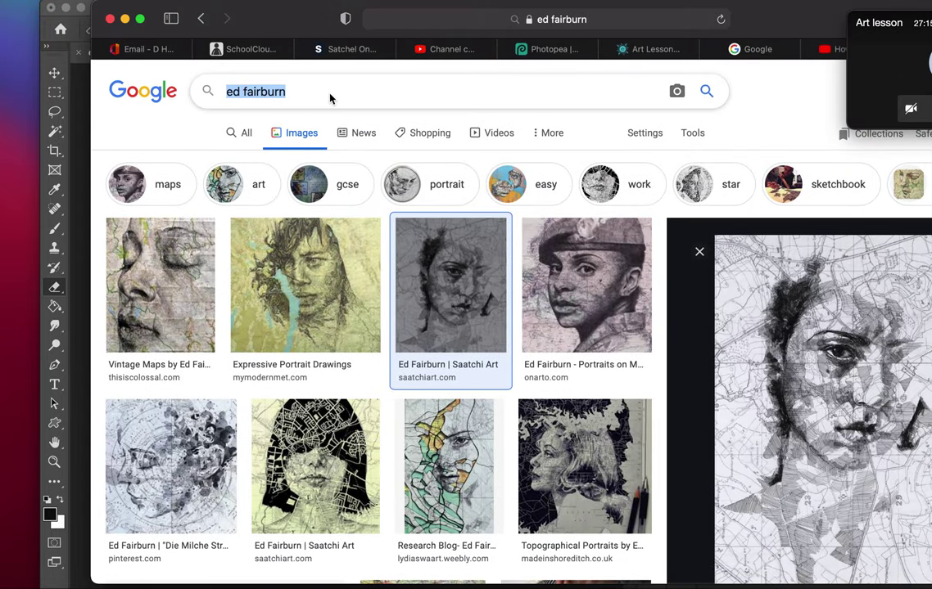
Search 'road maps of manchester' and open the old Francis Frith Manchester map preview.
{"action": "type", "text": "road map"}
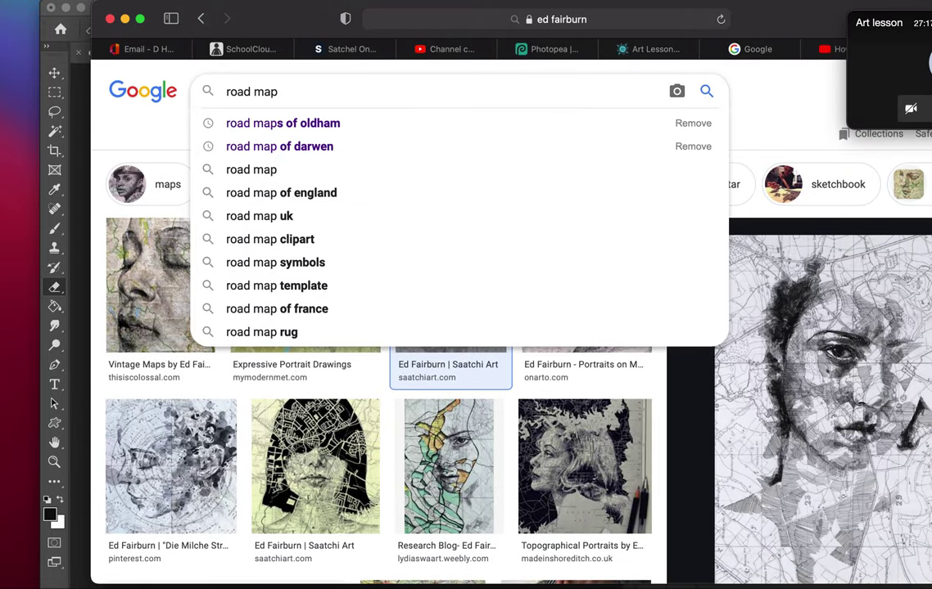
{"action": "type", "text": "s of man "}
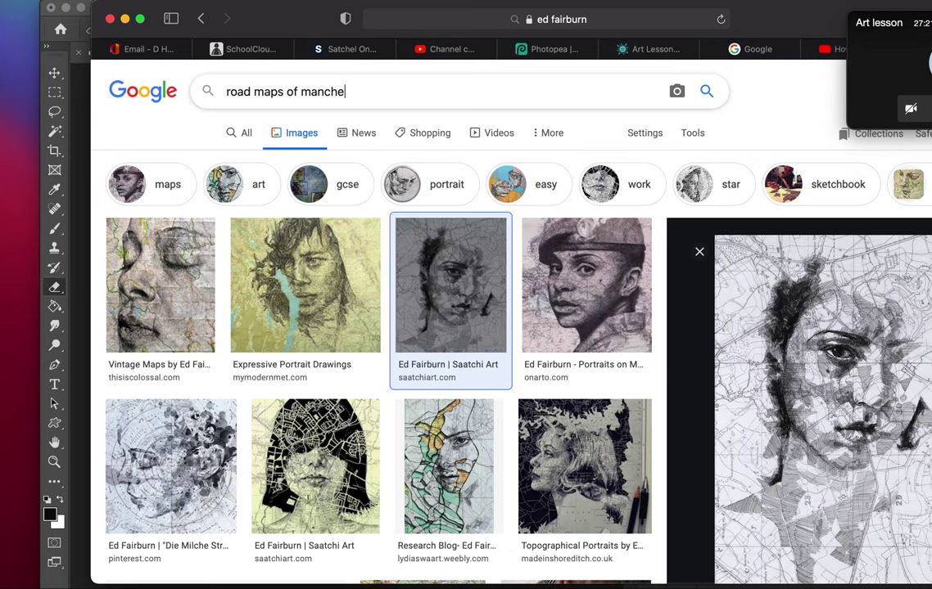
{"action": "type", "text": "chester"}
{"action": "key", "text": "Return"}
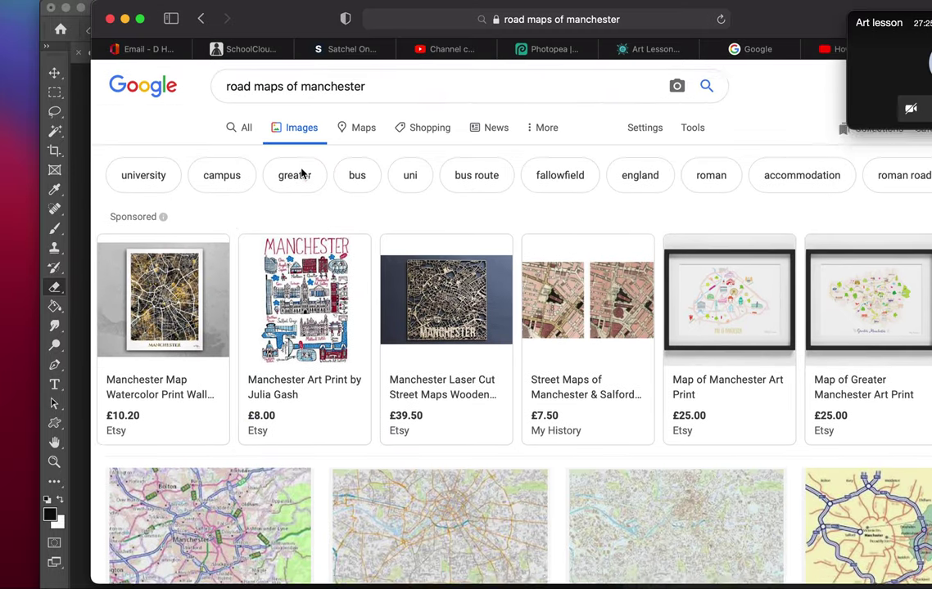
{"action": "scroll", "coordinate": [380, 435], "scroll_direction": "down", "scroll_amount": 5}
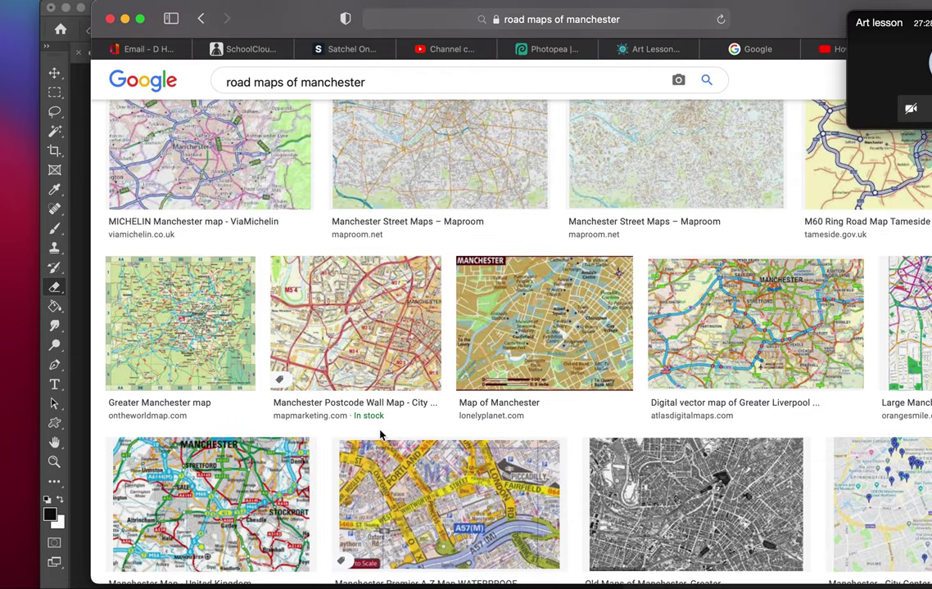
{"action": "left_click", "coordinate": [829, 197]}
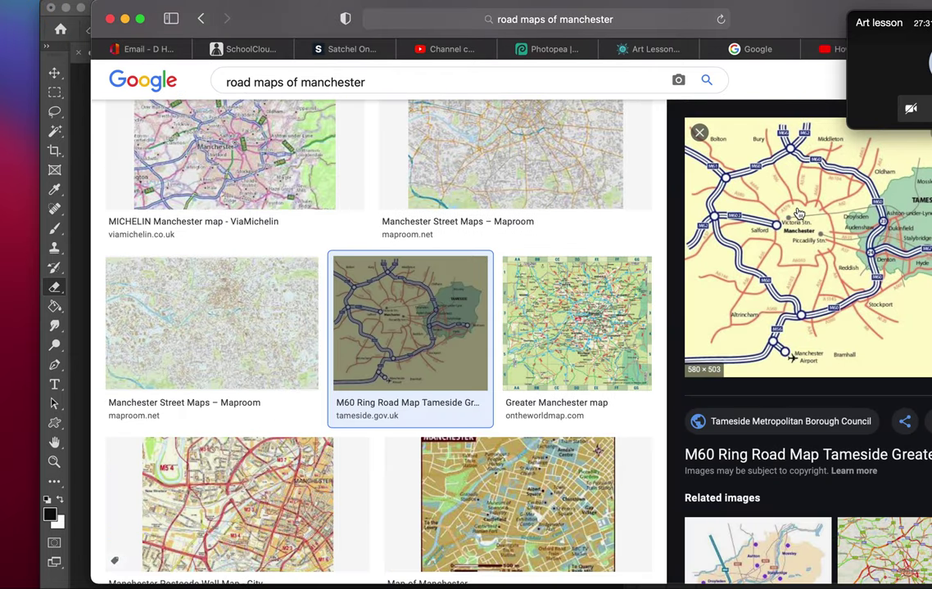
{"action": "left_click", "coordinate": [559, 146]}
{"action": "scroll", "coordinate": [569, 162], "scroll_direction": "down", "scroll_amount": 2}
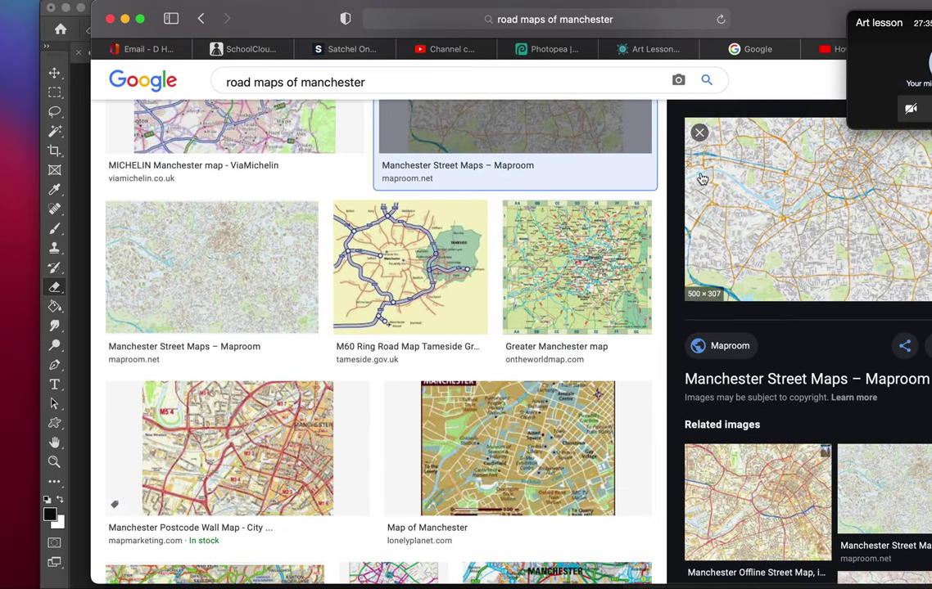
{"action": "left_click", "coordinate": [698, 143]}
{"action": "scroll", "coordinate": [698, 143], "scroll_direction": "down", "scroll_amount": 3}
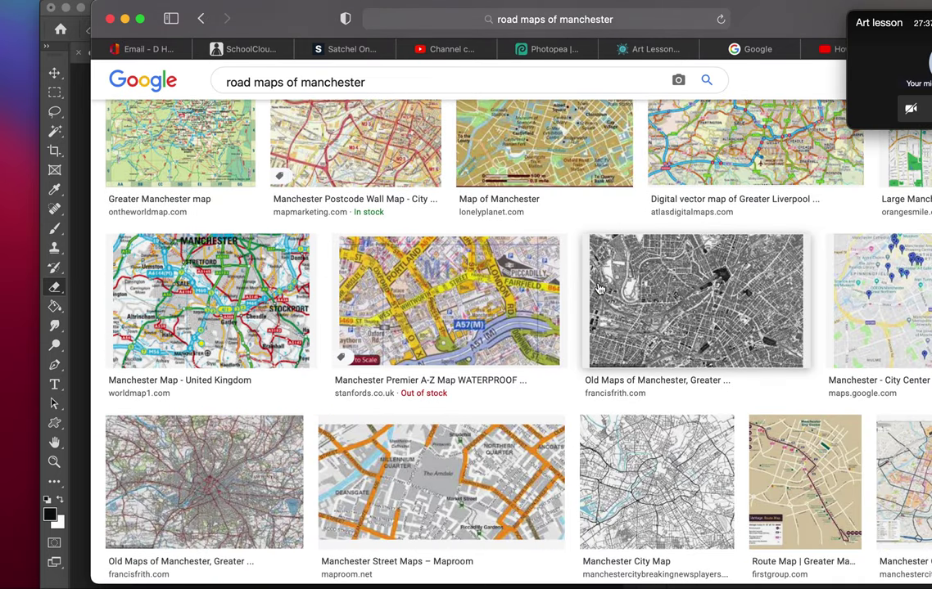
{"action": "left_click", "coordinate": [209, 481]}
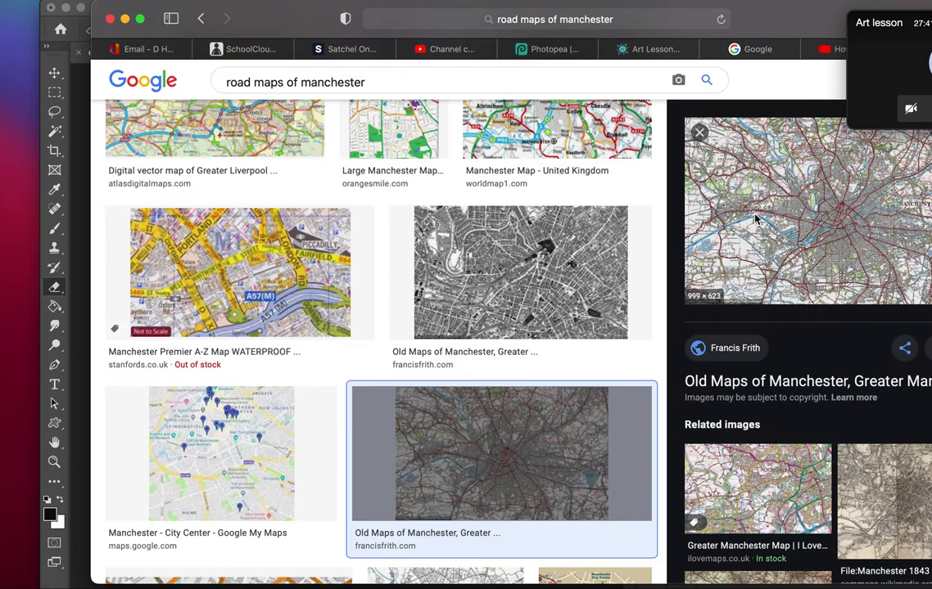
Open the 1924 Manchester map in Photoshop, marquee-select and copy the whole map.
{"action": "left_click_drag", "start_coordinate": [751, 215], "coordinate": [471, 586]}
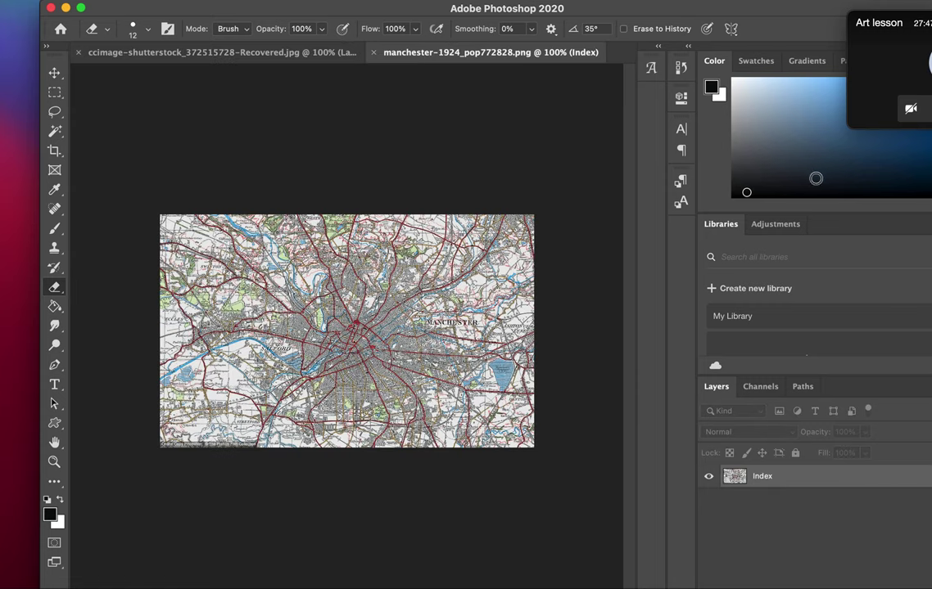
{"action": "left_click_drag", "start_coordinate": [796, 16], "coordinate": [769, 16]}
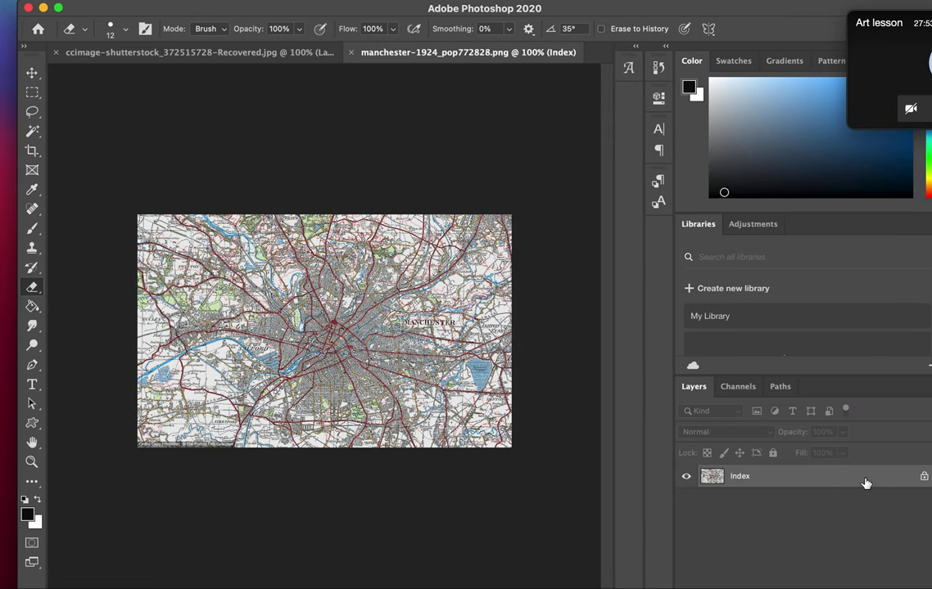
{"action": "left_click", "coordinate": [34, 100]}
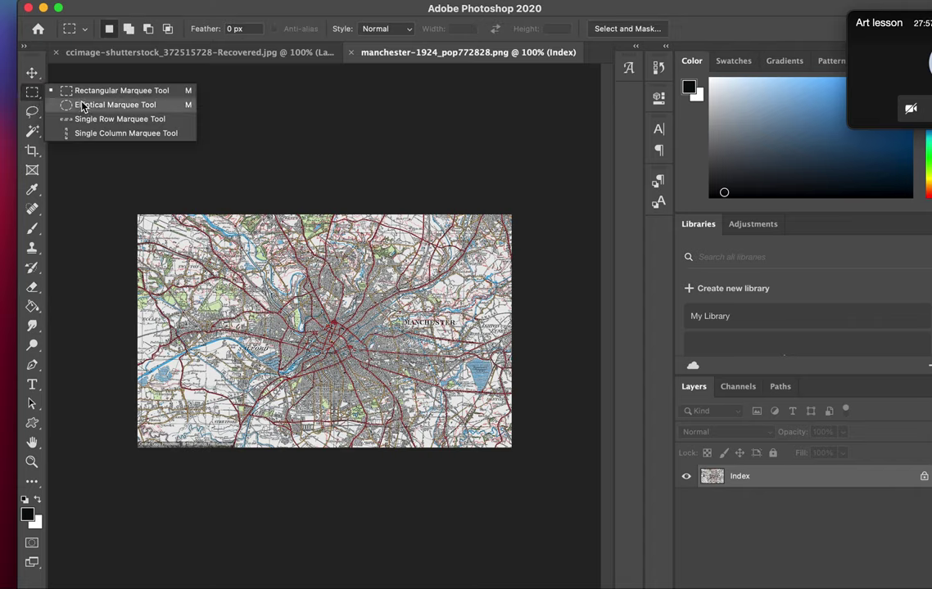
{"action": "left_click", "coordinate": [72, 90]}
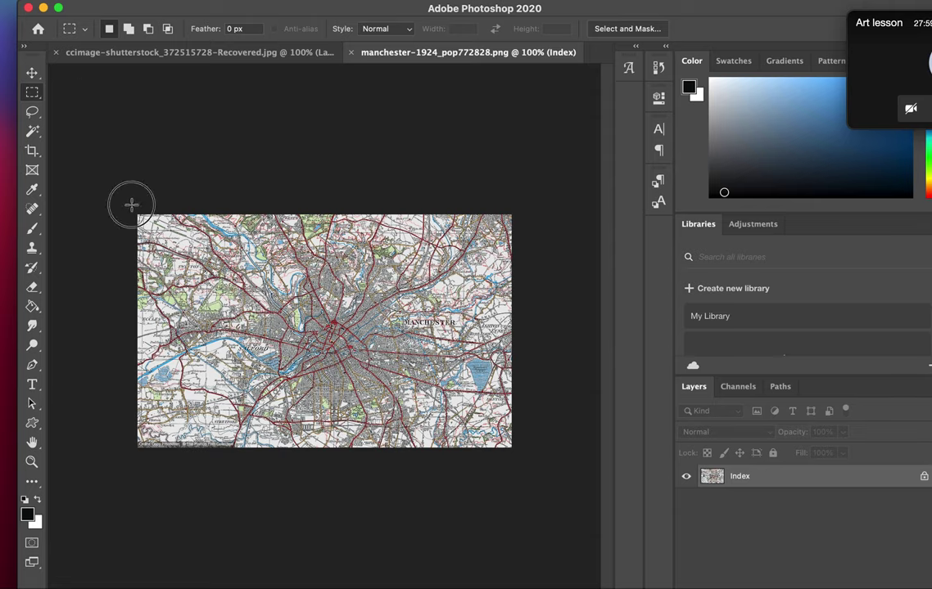
{"action": "left_click_drag", "start_coordinate": [131, 202], "coordinate": [594, 477]}
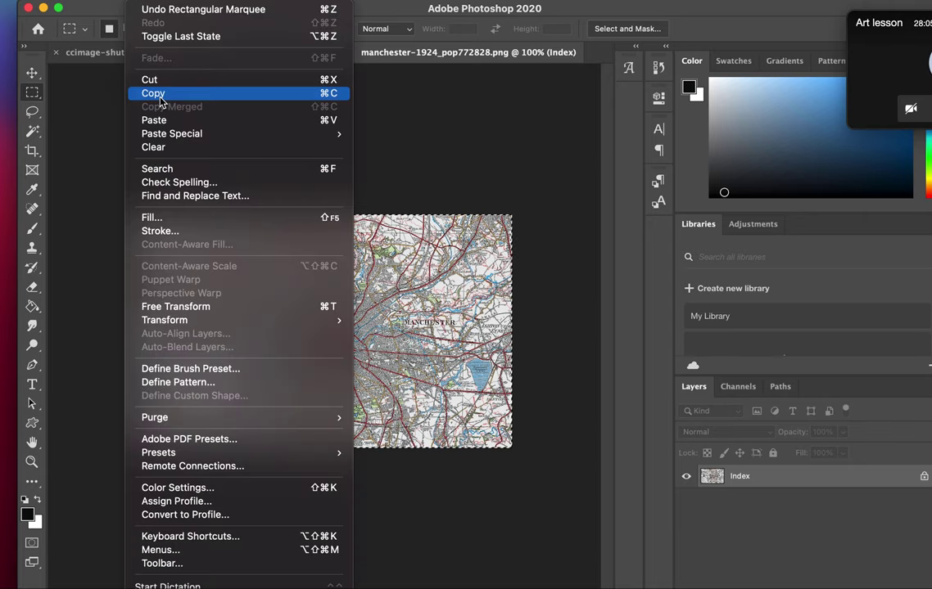
{"action": "left_click", "coordinate": [151, 92]}
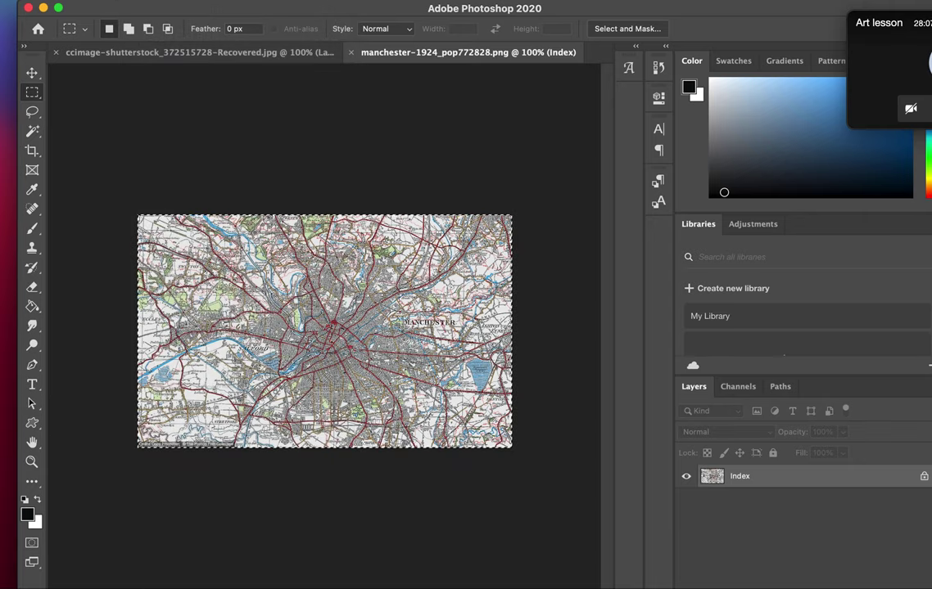
{"action": "left_click", "coordinate": [114, 2]}
{"action": "left_click", "coordinate": [117, 11]}
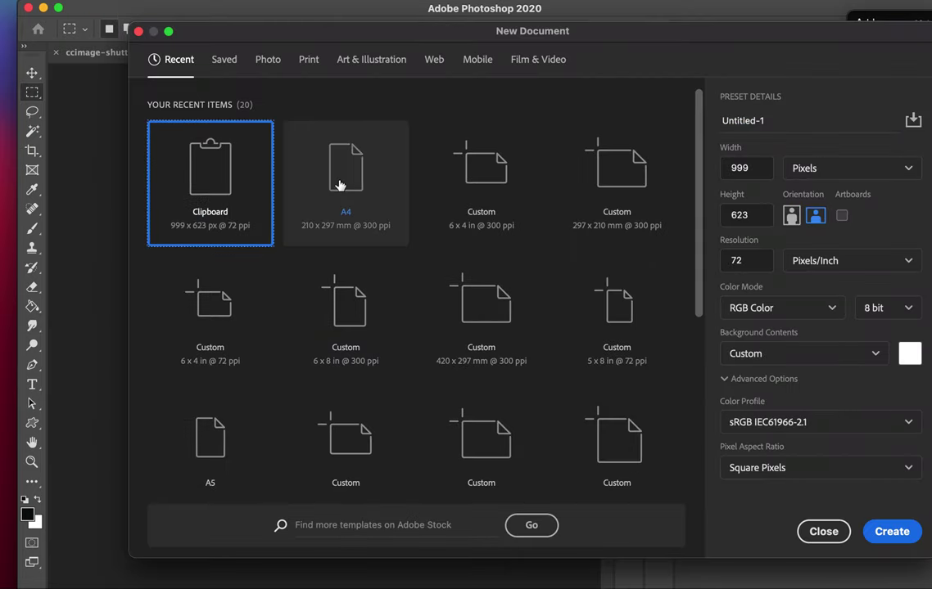
Create a 16-bit A4 document at 300 ppi and paste the copied map into it.
{"action": "left_click", "coordinate": [338, 188]}
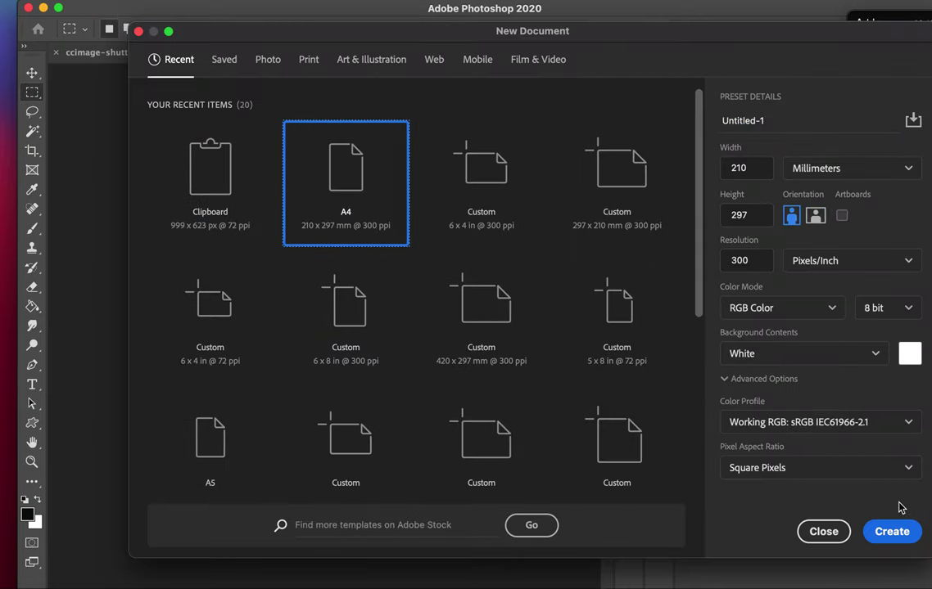
{"action": "left_click", "coordinate": [896, 307]}
{"action": "left_click", "coordinate": [880, 365]}
{"action": "left_click", "coordinate": [891, 533]}
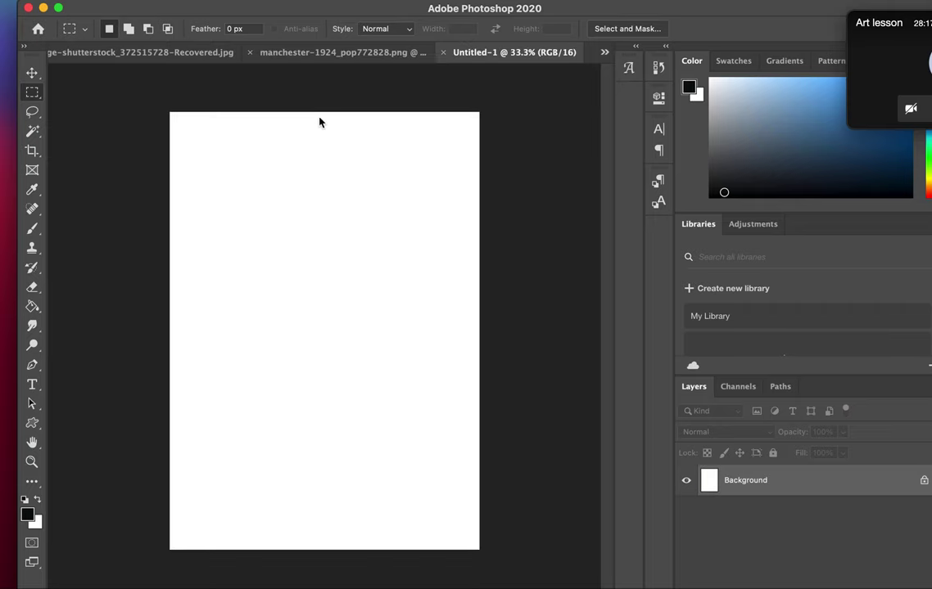
{"action": "left_click", "coordinate": [136, 10]}
{"action": "left_click", "coordinate": [144, 118]}
Scale the pasted map up to span the page width.
{"action": "left_click", "coordinate": [136, 10]}
{"action": "mouse_move", "coordinate": [237, 320]}
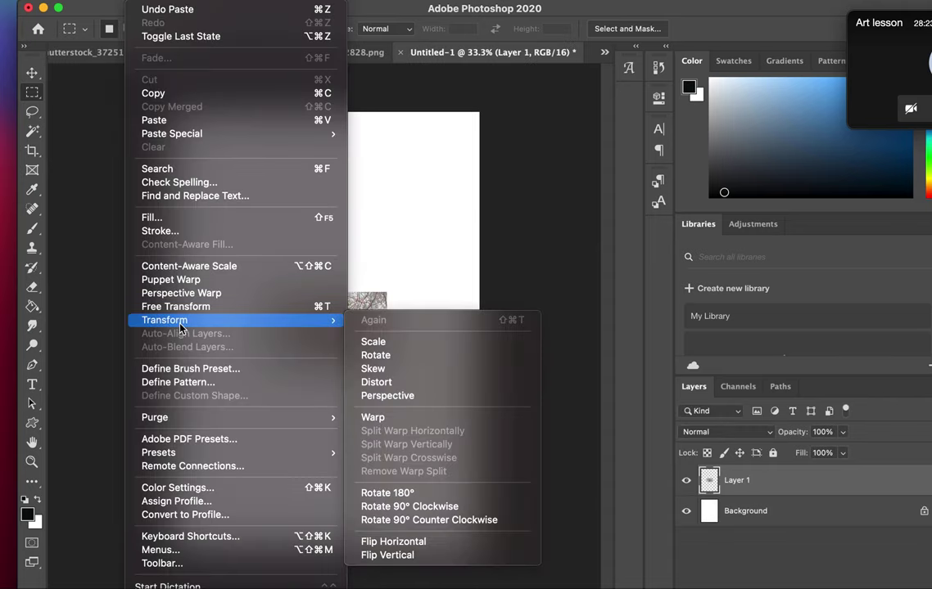
{"action": "left_click", "coordinate": [433, 352]}
{"action": "left_click_drag", "start_coordinate": [386, 289], "coordinate": [614, 123]}
{"action": "left_click_drag", "start_coordinate": [456, 250], "coordinate": [365, 321]}
Rotate the map layer to stand upright on the portrait page.
{"action": "left_click", "coordinate": [139, 1]}
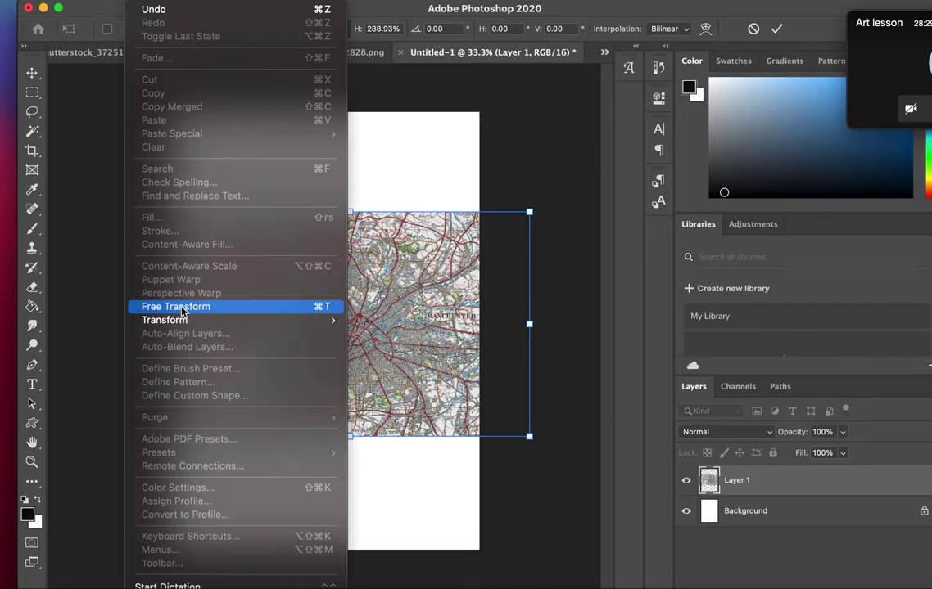
{"action": "mouse_move", "coordinate": [215, 323]}
{"action": "left_click", "coordinate": [375, 355]}
{"action": "left_click_drag", "start_coordinate": [552, 214], "coordinate": [482, 554]}
Scale the rotated map further until it fills the whole canvas, then commit.
{"action": "left_click", "coordinate": [143, 1]}
{"action": "mouse_move", "coordinate": [328, 321]}
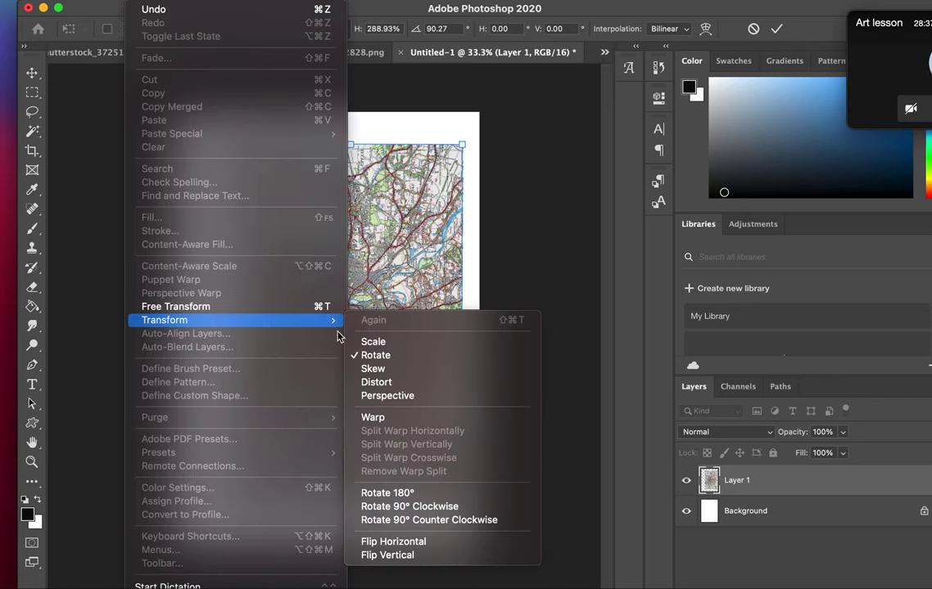
{"action": "left_click", "coordinate": [393, 344]}
{"action": "left_click_drag", "start_coordinate": [237, 143], "coordinate": [155, 13]}
{"action": "left_click_drag", "start_coordinate": [461, 505], "coordinate": [522, 588]}
{"action": "key", "text": "Return"}
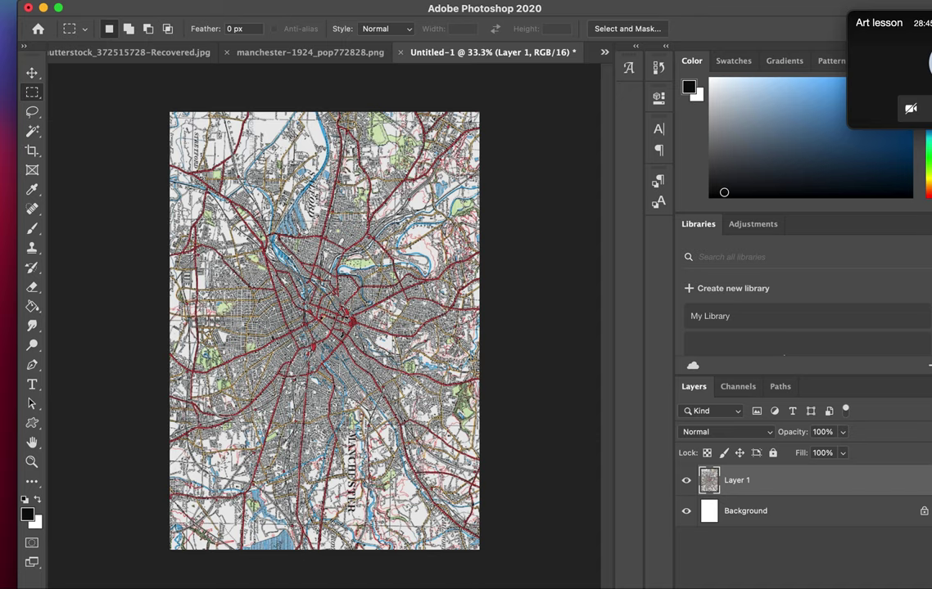
Open GH.jpg in Photoshop and convert its Background into Layer 0.
{"action": "left_click", "coordinate": [43, 8]}
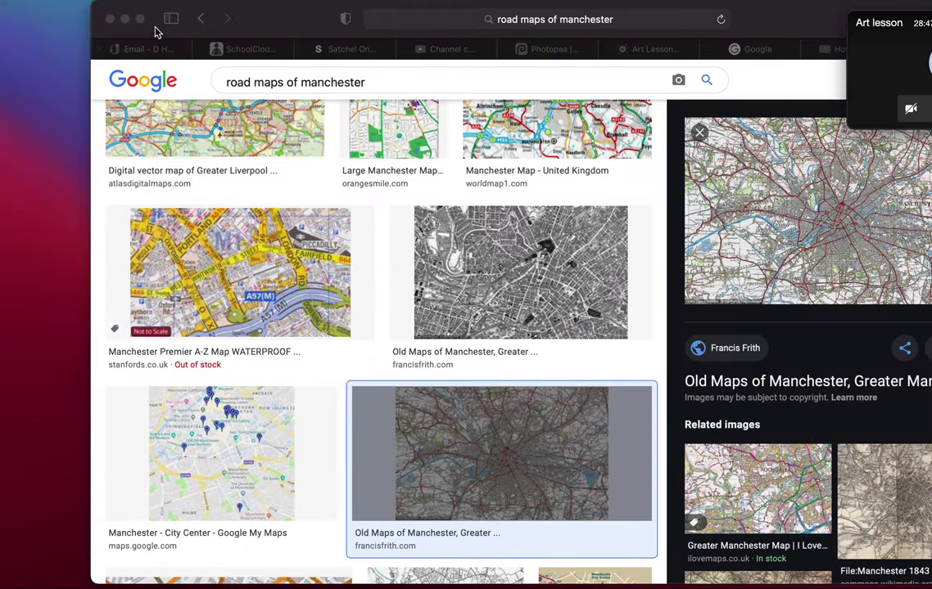
{"action": "left_click", "coordinate": [125, 20]}
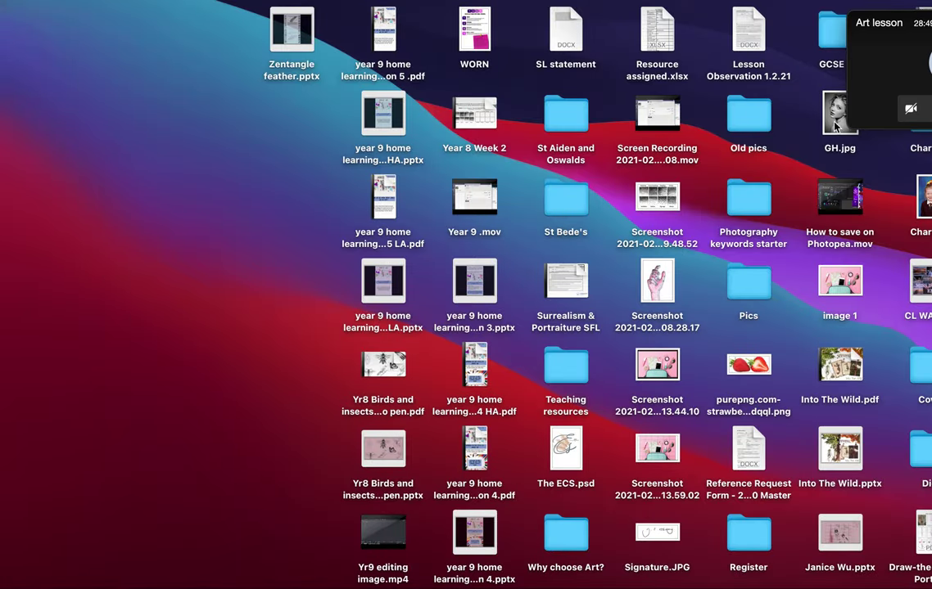
{"action": "left_click_drag", "start_coordinate": [835, 123], "coordinate": [442, 585]}
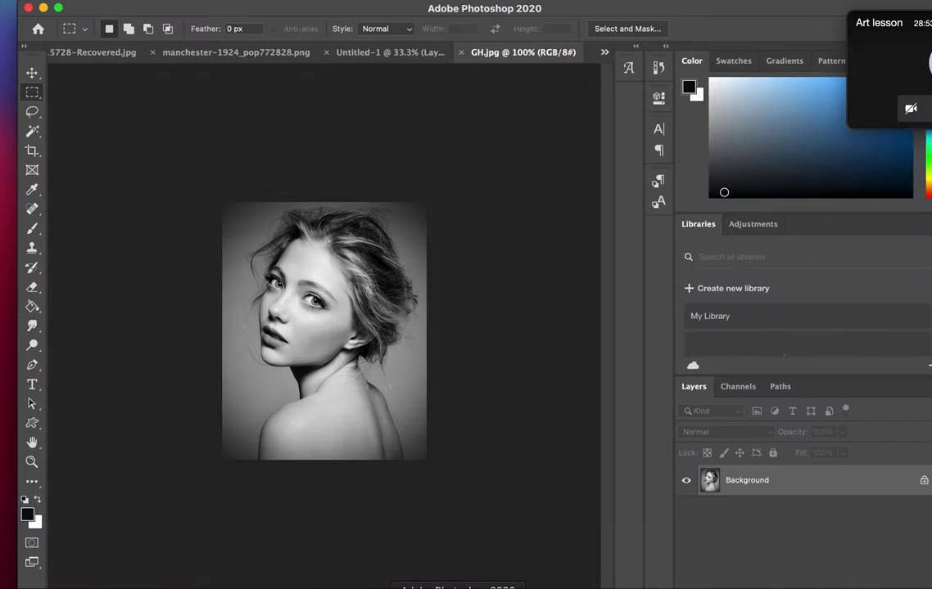
{"action": "double_click", "coordinate": [858, 482]}
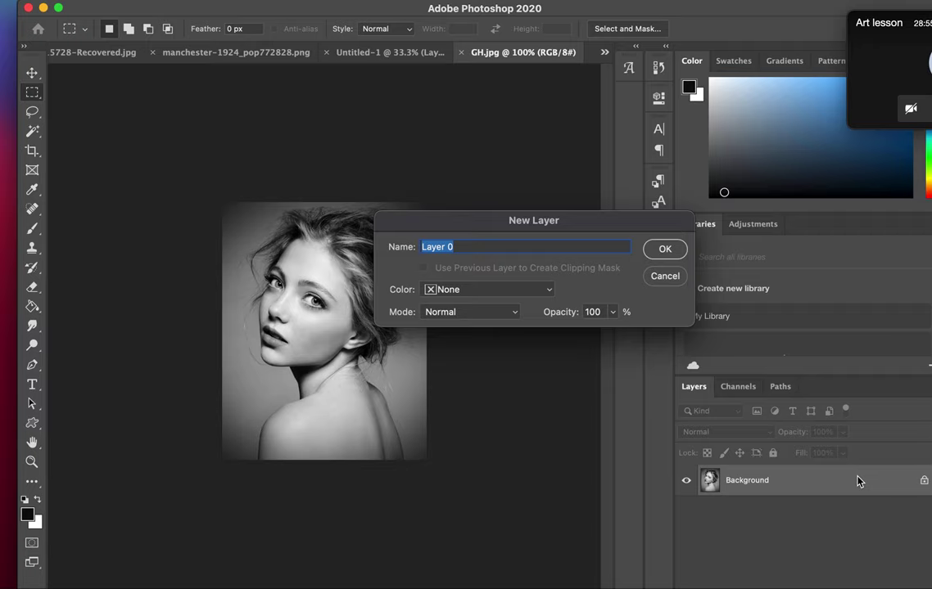
{"action": "key", "text": "Return"}
Move the portrait into the Untitled-1 map document as a new layer.
{"action": "left_click", "coordinate": [25, 74]}
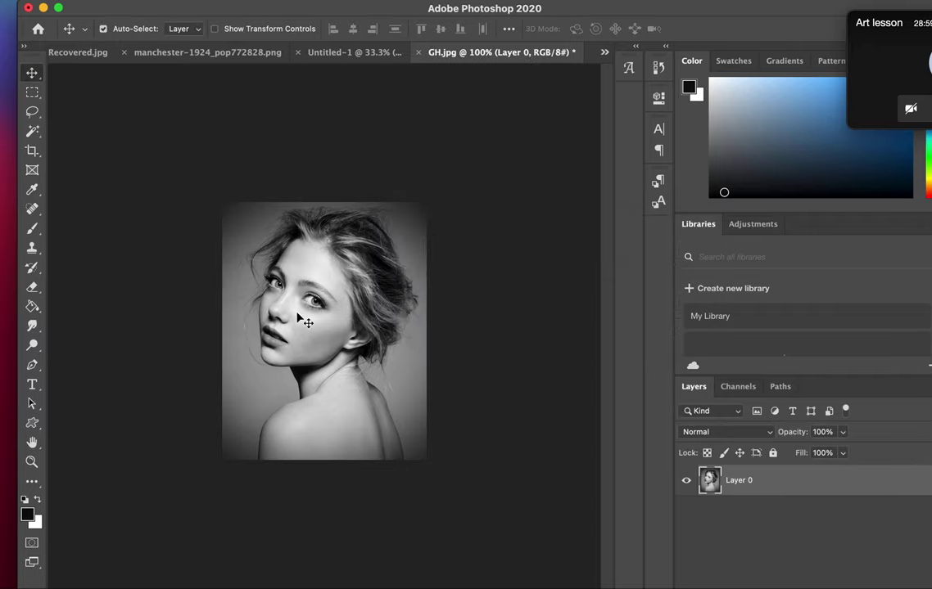
{"action": "left_click_drag", "start_coordinate": [303, 322], "coordinate": [323, 342]}
{"action": "left_click", "coordinate": [589, 260]}
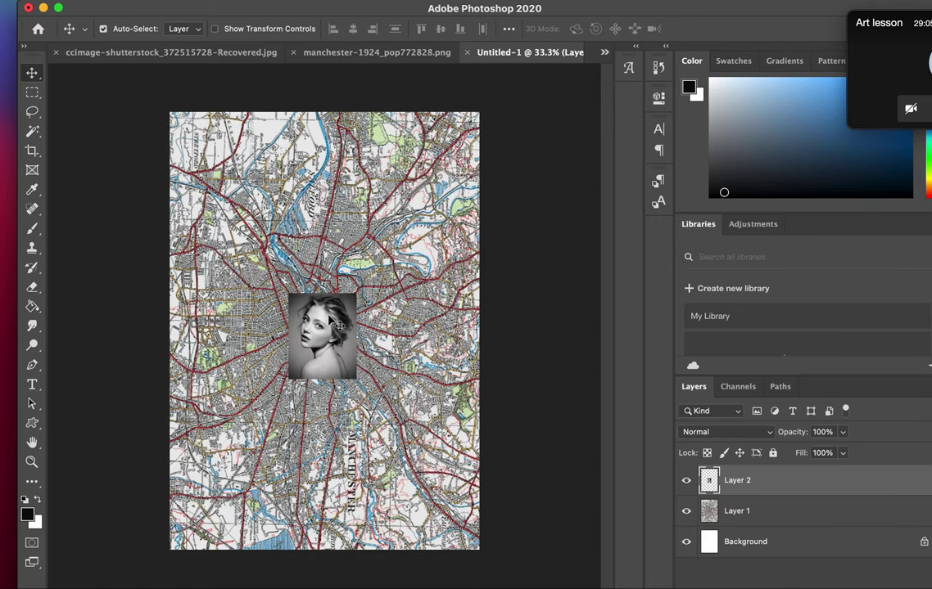
Scale the GH.jpg portrait from its corners until it spans the page width.
{"action": "left_click", "coordinate": [131, 3]}
{"action": "mouse_move", "coordinate": [196, 320]}
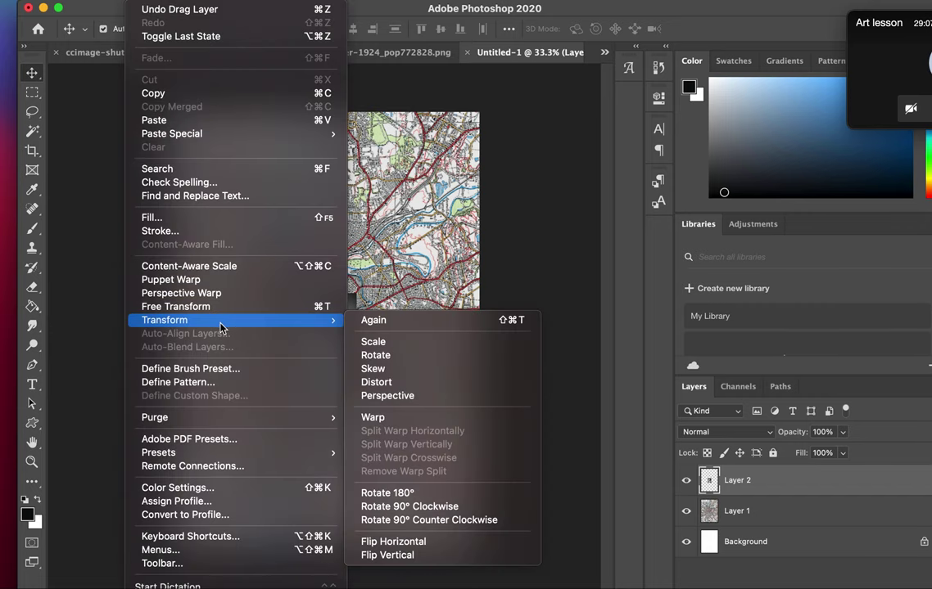
{"action": "left_click", "coordinate": [401, 341]}
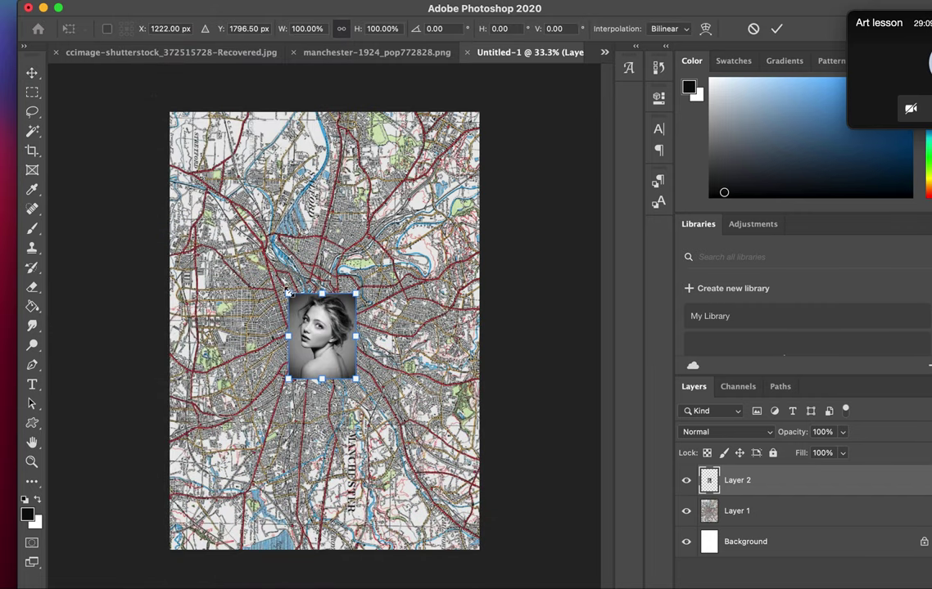
{"action": "left_click_drag", "start_coordinate": [286, 292], "coordinate": [141, 107]}
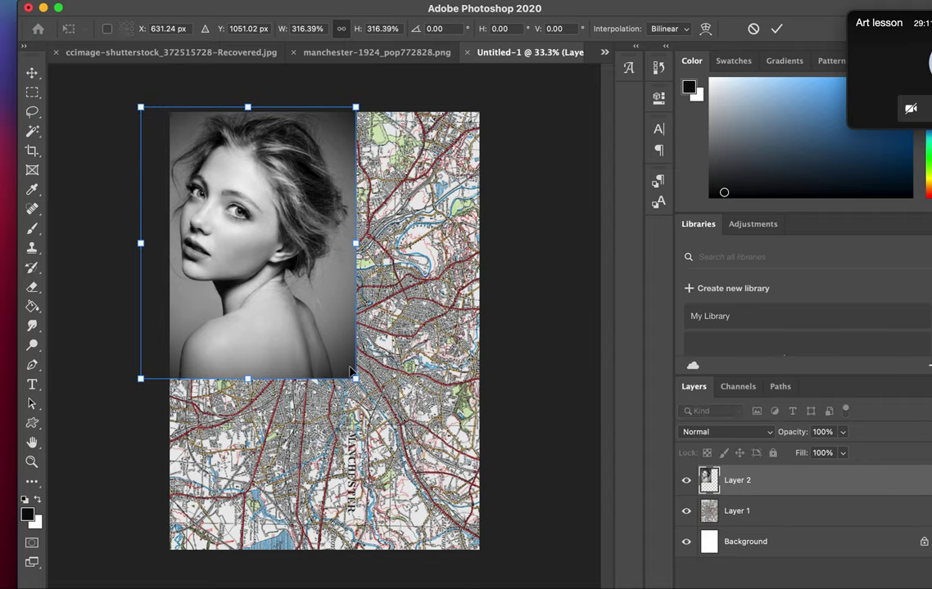
{"action": "left_click_drag", "start_coordinate": [357, 379], "coordinate": [444, 528]}
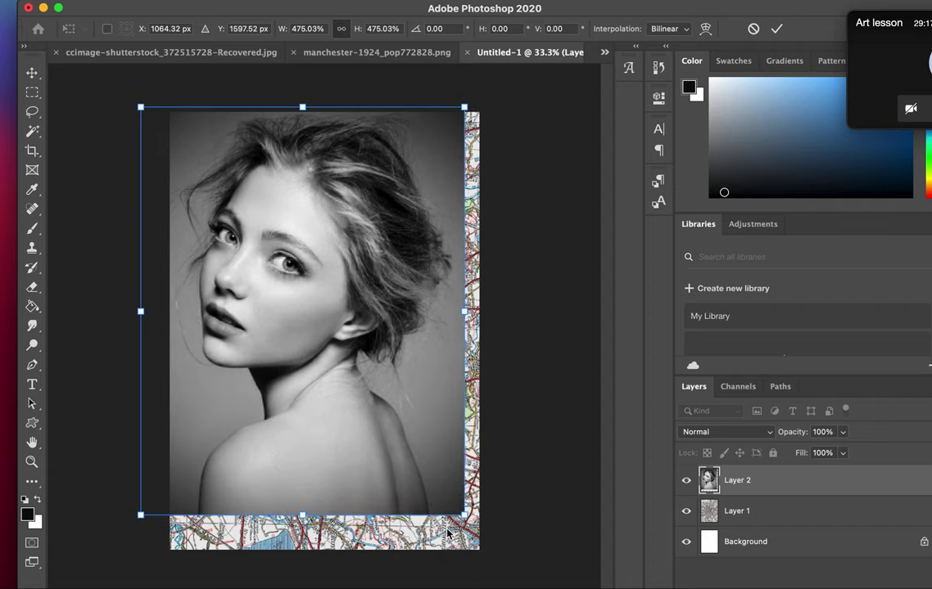
{"action": "key", "text": "Return"}
Shift the portrait down over the canvas and discard a first, messy background selection.
{"action": "left_click_drag", "start_coordinate": [250, 183], "coordinate": [258, 213]}
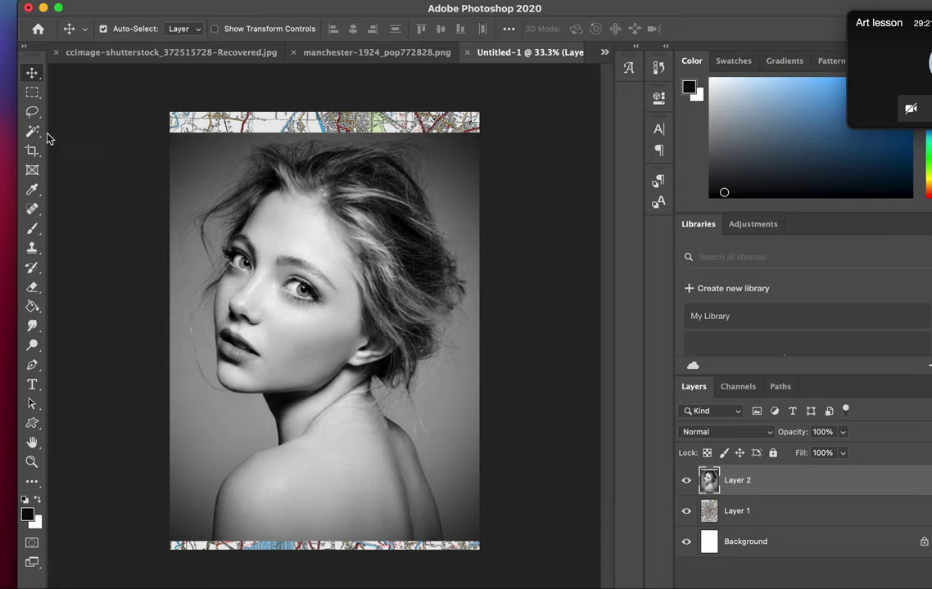
{"action": "left_click_drag", "start_coordinate": [32, 131], "coordinate": [124, 167]}
{"action": "left_click", "coordinate": [462, 469]}
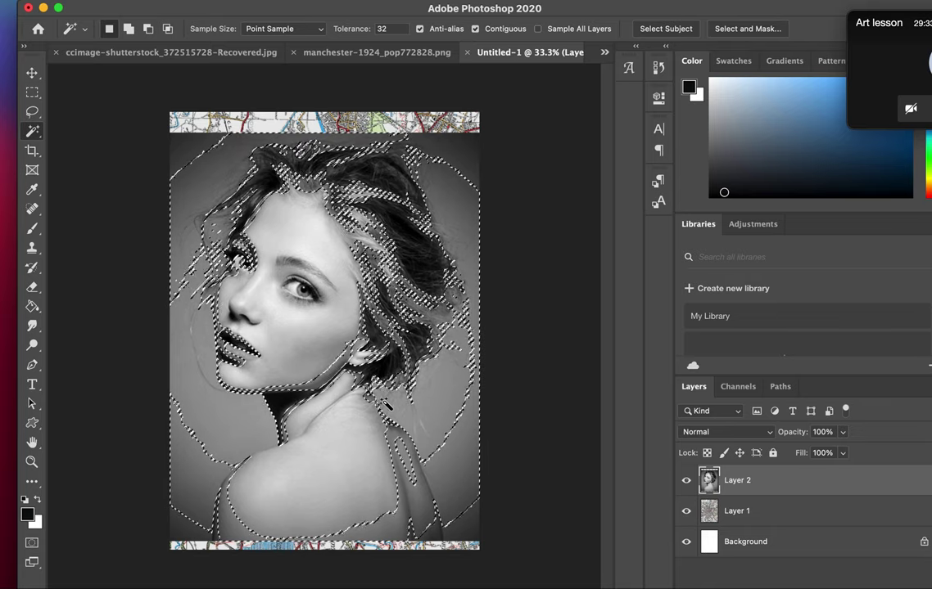
{"action": "mouse_move", "coordinate": [36, 135]}
{"action": "left_mouse_down"}
{"action": "mouse_move", "coordinate": [62, 156]}
{"action": "mouse_move", "coordinate": [93, 144]}
{"action": "left_mouse_up"}
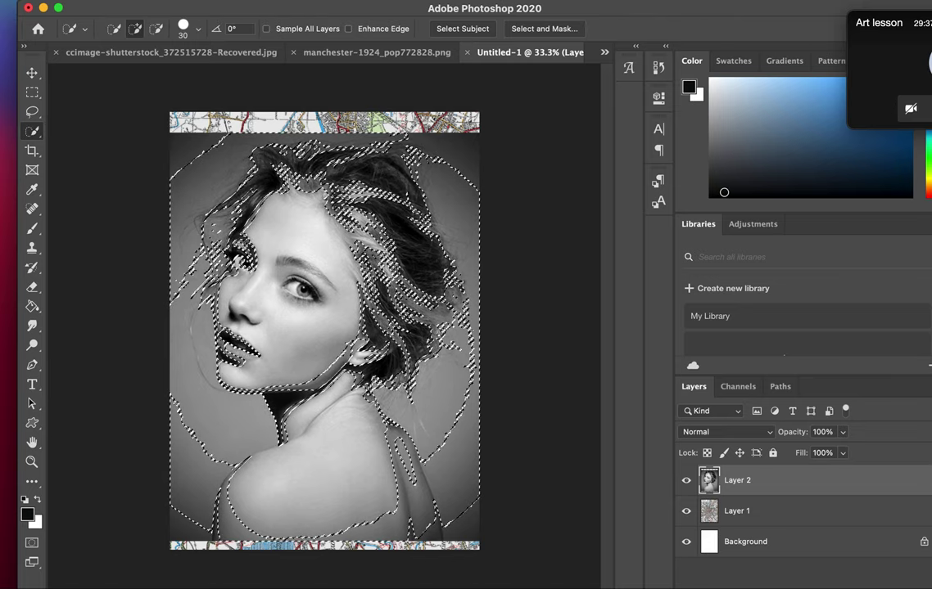
{"action": "left_click", "coordinate": [275, 3]}
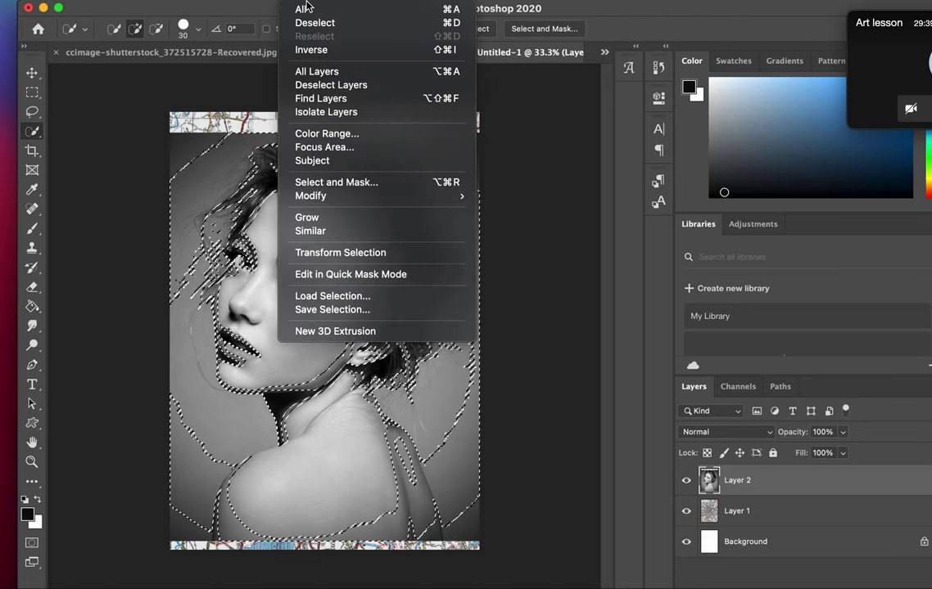
{"action": "left_click", "coordinate": [282, 22]}
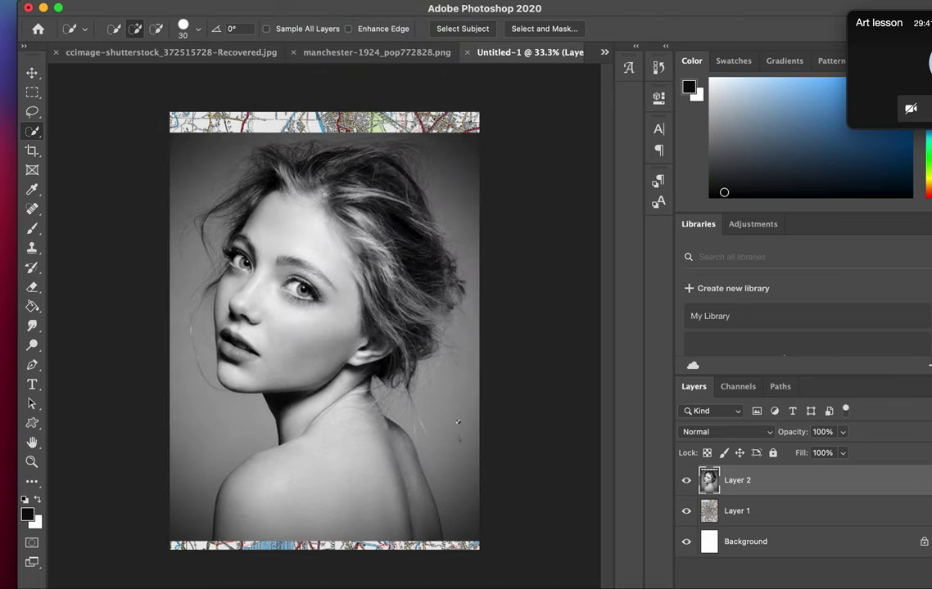
Quick-select and delete the grey background right of the figure and beside the hair.
{"action": "left_click_drag", "start_coordinate": [459, 474], "coordinate": [453, 406]}
{"action": "key", "text": "Delete"}
{"action": "key", "text": "super+d"}
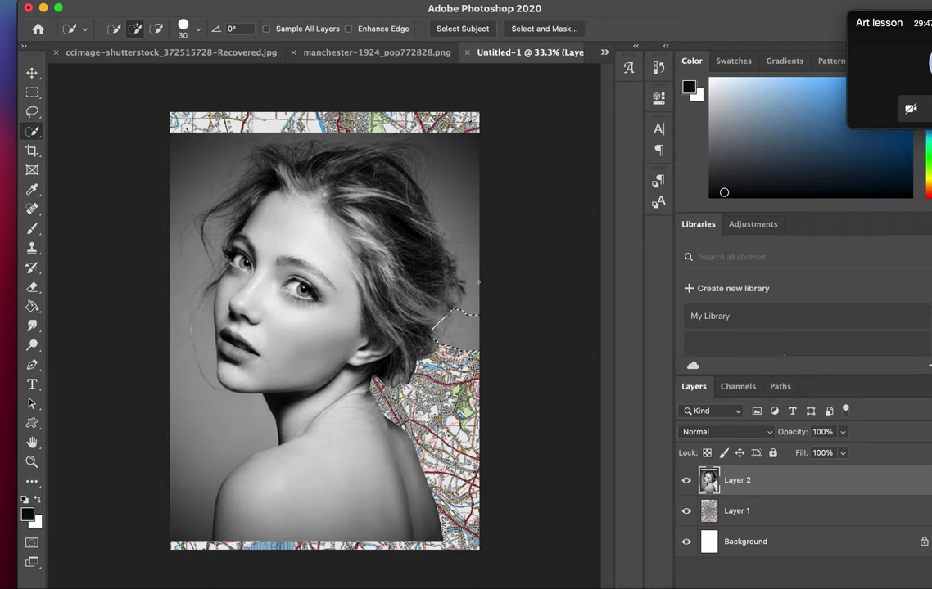
{"action": "key", "text": "Delete"}
{"action": "key", "text": "super+d"}
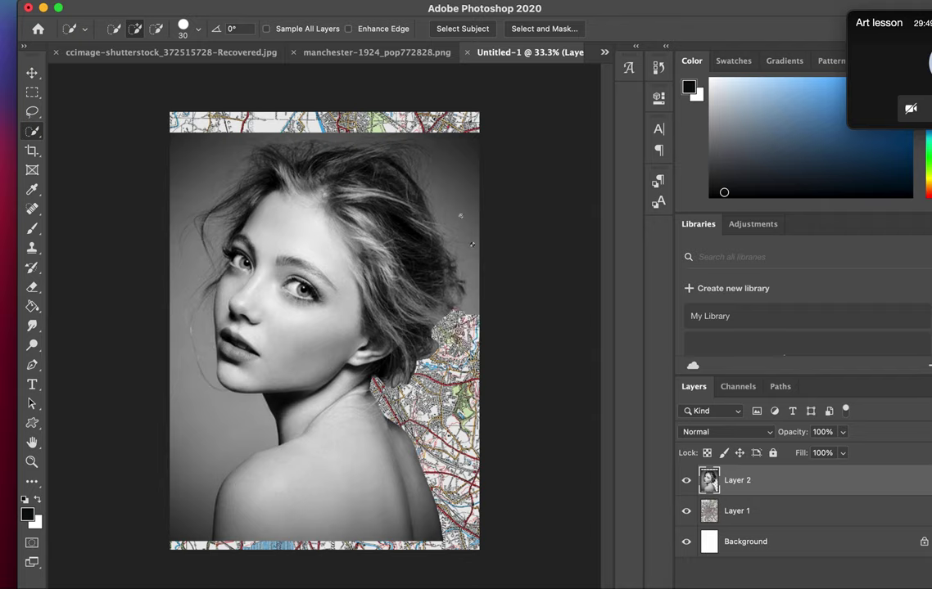
{"action": "left_click_drag", "start_coordinate": [461, 216], "coordinate": [450, 246]}
{"action": "key", "text": "Delete"}
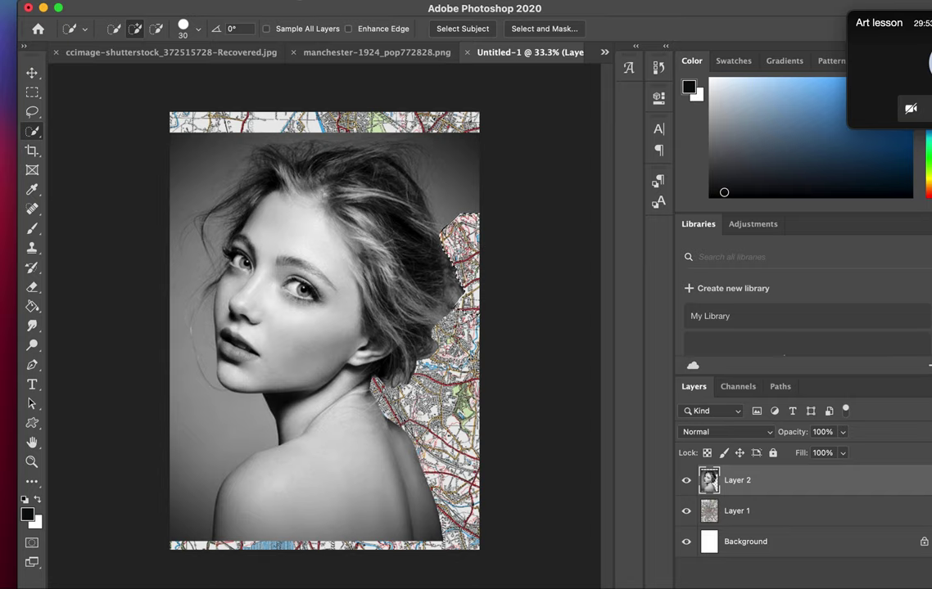
{"action": "left_click", "coordinate": [312, 22]}
Erase the grey background along the left edge and lower-left shoulder with a 71 px eraser.
{"action": "left_click", "coordinate": [34, 287]}
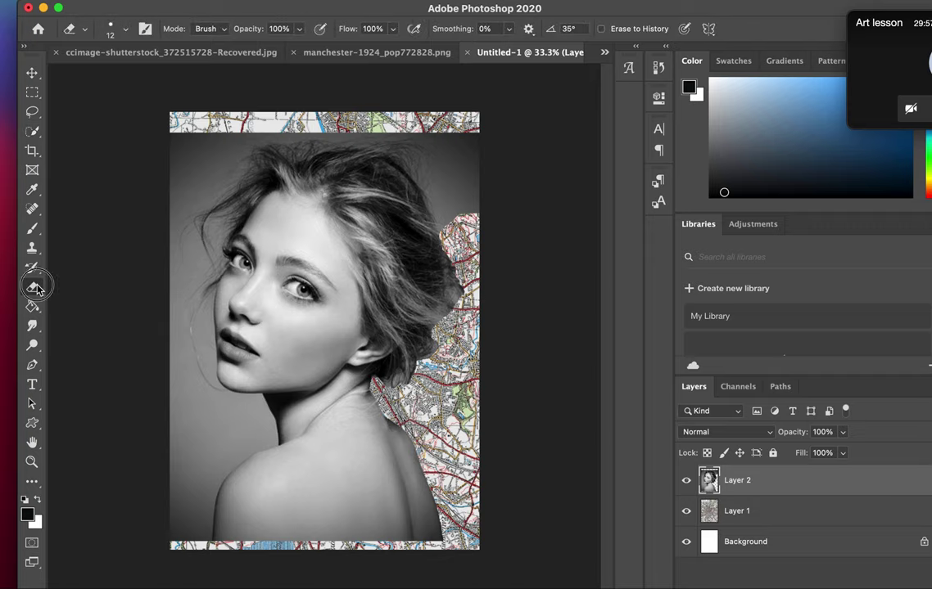
{"action": "left_click", "coordinate": [113, 31]}
{"action": "left_click_drag", "start_coordinate": [106, 75], "coordinate": [124, 75]}
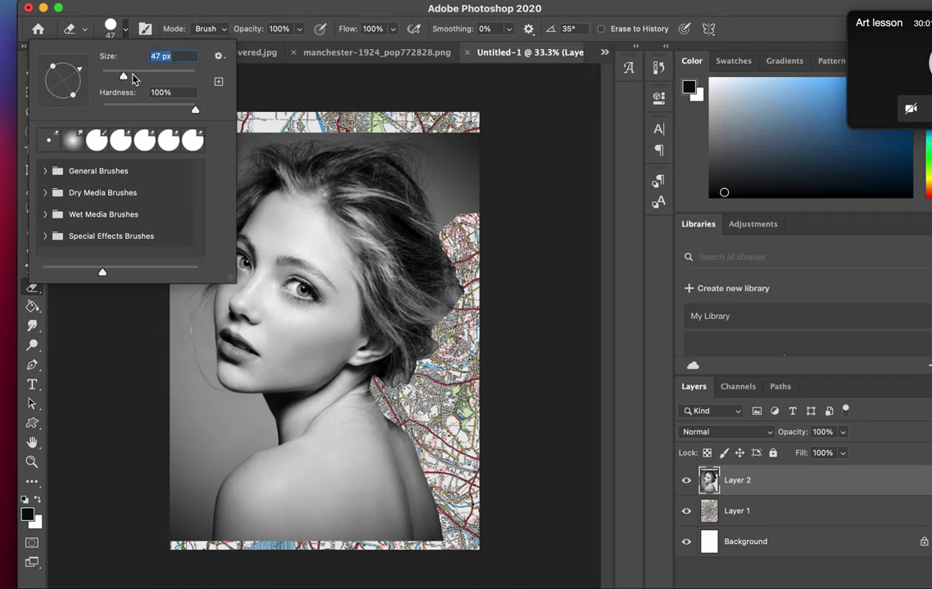
{"action": "left_click_drag", "start_coordinate": [134, 79], "coordinate": [137, 77]}
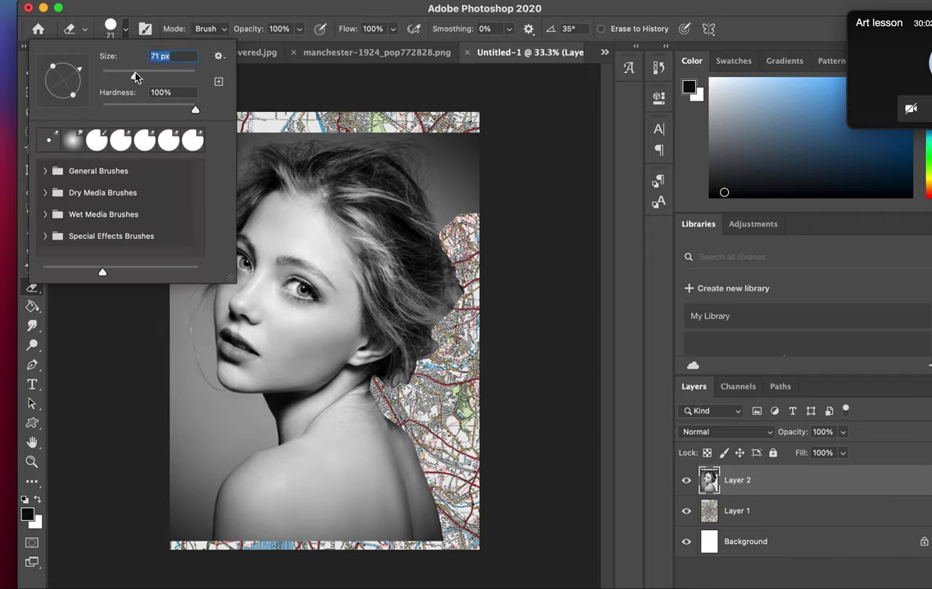
{"action": "left_click", "coordinate": [174, 412]}
{"action": "mouse_move", "coordinate": [172, 405]}
{"action": "left_mouse_down"}
{"action": "mouse_move", "coordinate": [165, 480]}
{"action": "mouse_move", "coordinate": [175, 453]}
{"action": "left_mouse_up"}
{"action": "mouse_move", "coordinate": [215, 483]}
{"action": "left_mouse_down"}
{"action": "mouse_move", "coordinate": [204, 535]}
{"action": "mouse_move", "coordinate": [176, 446]}
{"action": "mouse_move", "coordinate": [171, 476]}
{"action": "mouse_move", "coordinate": [165, 442]}
{"action": "mouse_move", "coordinate": [187, 481]}
{"action": "mouse_move", "coordinate": [181, 508]}
{"action": "mouse_move", "coordinate": [176, 496]}
{"action": "mouse_move", "coordinate": [174, 504]}
{"action": "mouse_move", "coordinate": [185, 532]}
{"action": "mouse_move", "coordinate": [188, 446]}
{"action": "left_mouse_up"}
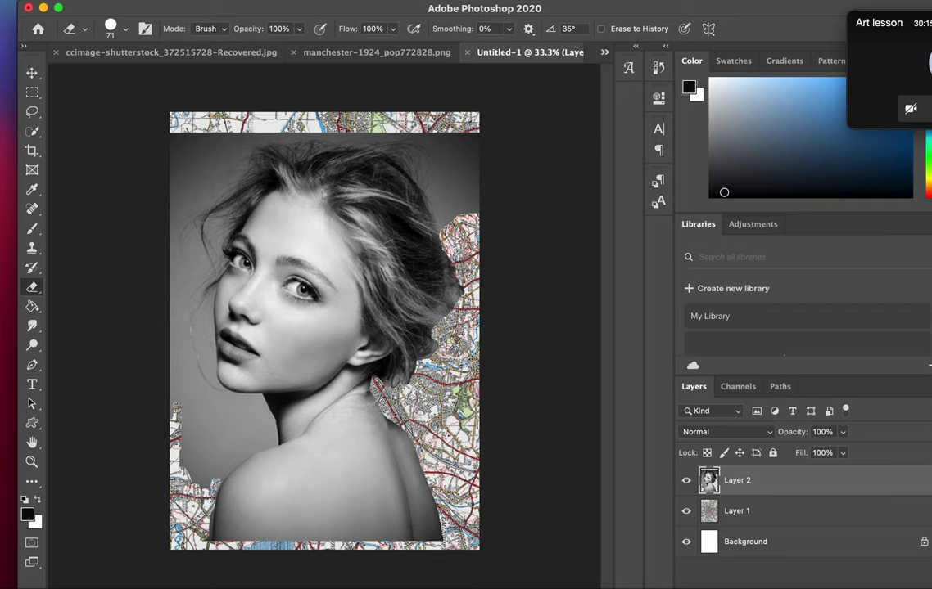
{"action": "mouse_move", "coordinate": [212, 489]}
{"action": "left_mouse_down"}
{"action": "mouse_move", "coordinate": [209, 546]}
{"action": "mouse_move", "coordinate": [185, 486]}
{"action": "left_mouse_up"}
{"action": "left_click", "coordinate": [32, 133]}
Quick-select and delete the grey background to the right of the hair.
{"action": "left_click", "coordinate": [82, 145]}
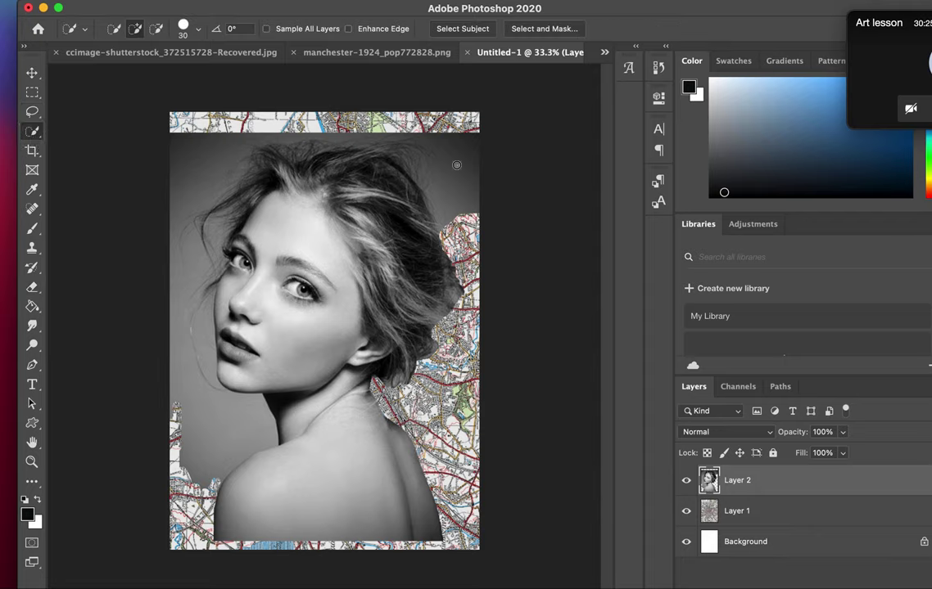
{"action": "left_click_drag", "start_coordinate": [468, 190], "coordinate": [370, 141]}
{"action": "key", "text": "Delete"}
{"action": "key", "text": "ctrl+d"}
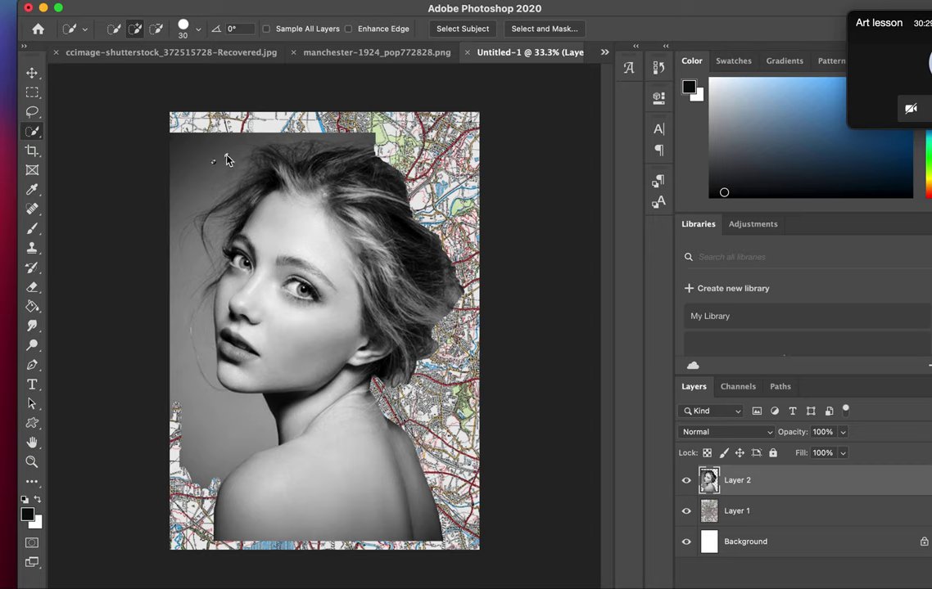
{"action": "mouse_move", "coordinate": [258, 141]}
{"action": "left_mouse_down"}
{"action": "mouse_move", "coordinate": [192, 180]}
{"action": "mouse_move", "coordinate": [205, 160]}
{"action": "mouse_move", "coordinate": [245, 143]}
{"action": "mouse_move", "coordinate": [306, 141]}
{"action": "left_mouse_up"}
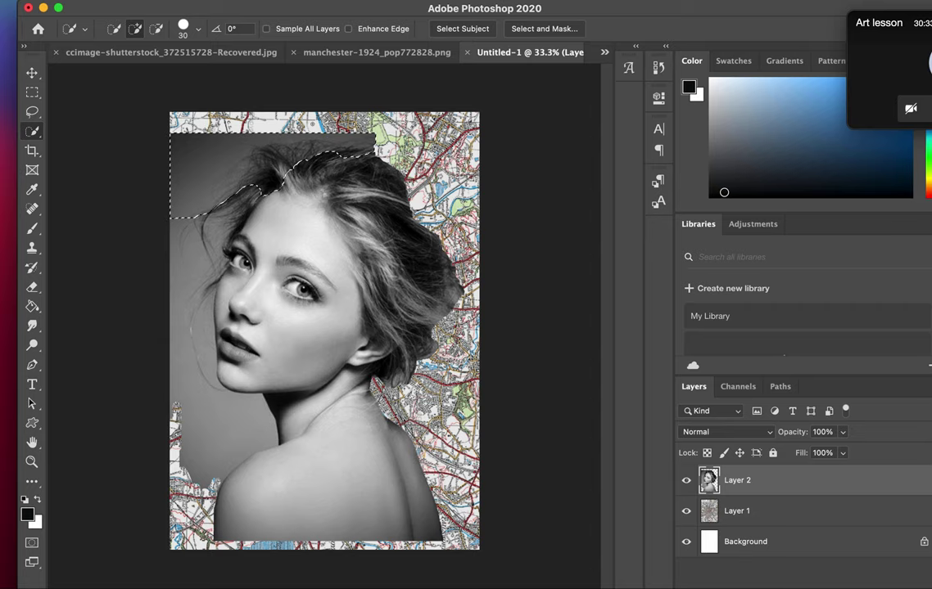
{"action": "left_click", "coordinate": [301, 1]}
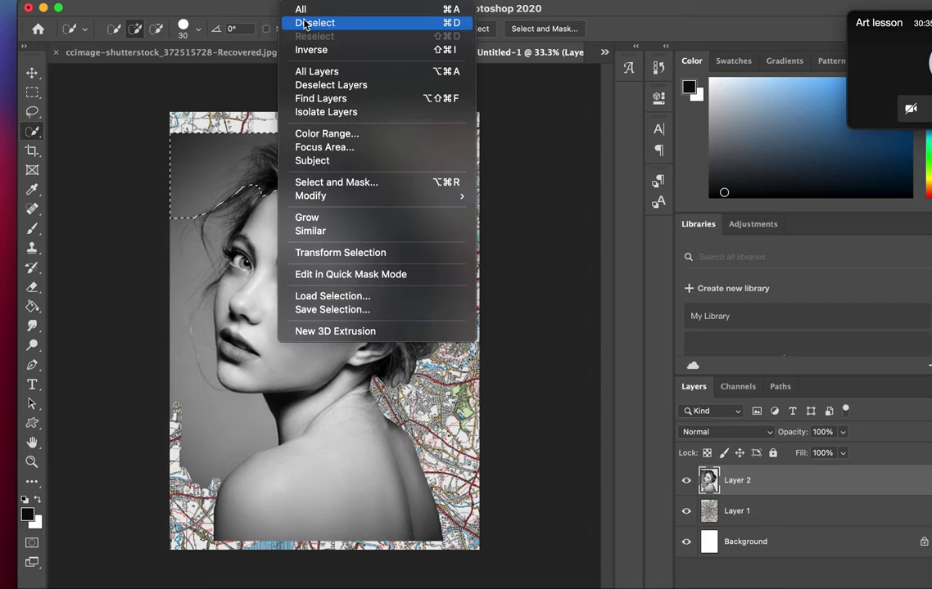
{"action": "left_click", "coordinate": [314, 22]}
Erase the grey strip along the photo's top edge with a 121 px eraser.
{"action": "left_click", "coordinate": [32, 287]}
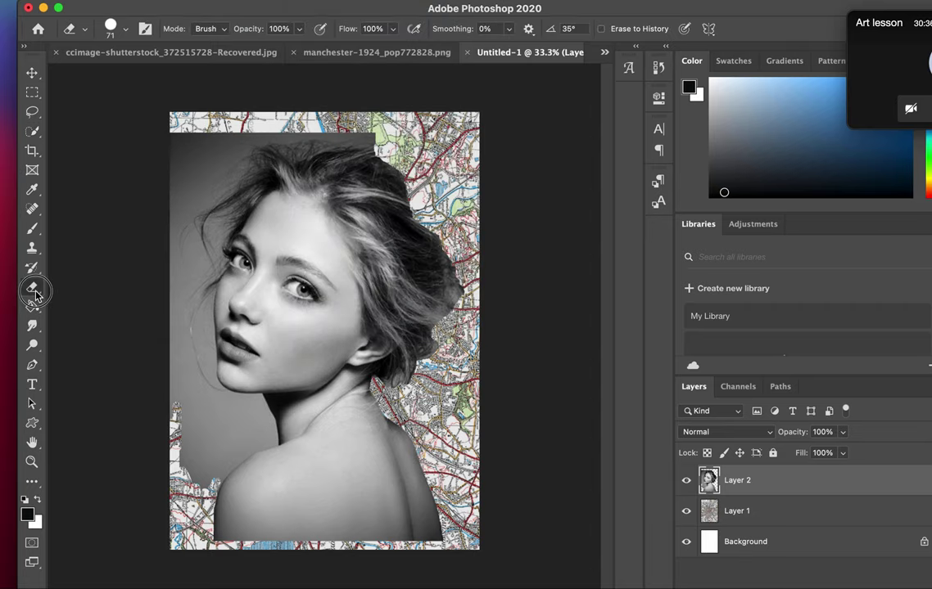
{"action": "left_click", "coordinate": [112, 32]}
{"action": "left_click", "coordinate": [154, 75]}
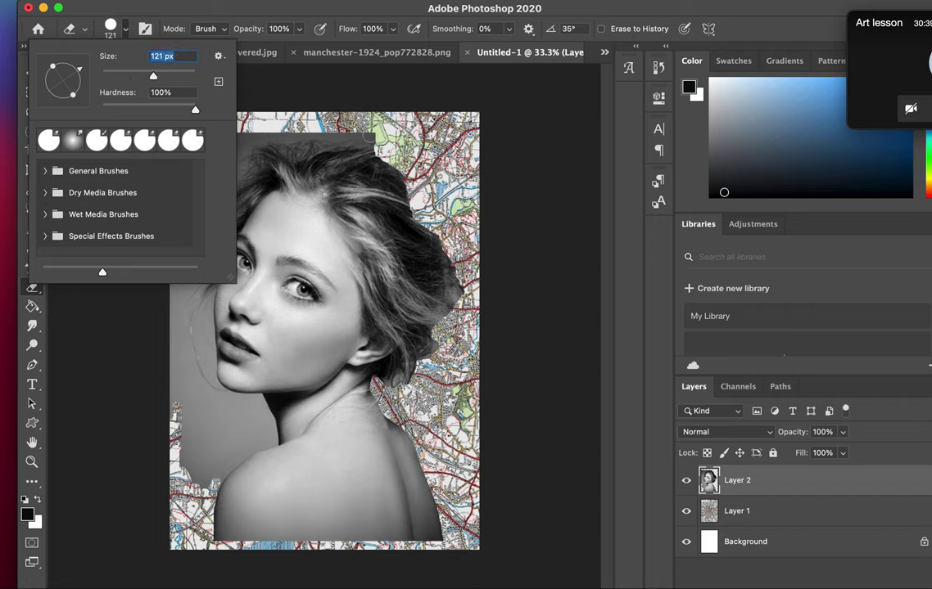
{"action": "left_click", "coordinate": [330, 122]}
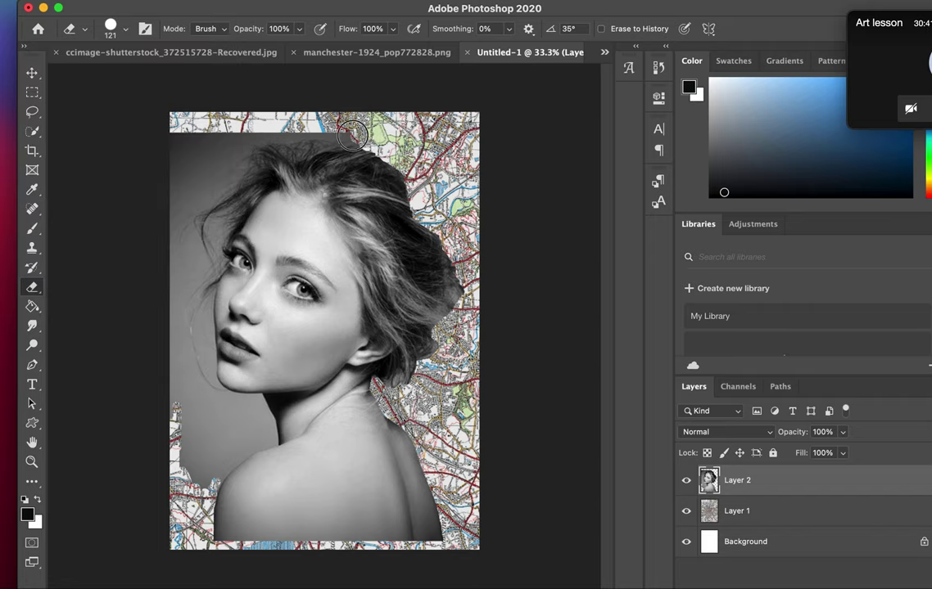
{"action": "mouse_move", "coordinate": [352, 135]}
{"action": "left_mouse_down"}
{"action": "mouse_move", "coordinate": [168, 127]}
{"action": "mouse_move", "coordinate": [205, 123]}
{"action": "mouse_move", "coordinate": [224, 157]}
{"action": "mouse_move", "coordinate": [218, 125]}
{"action": "mouse_move", "coordinate": [247, 121]}
{"action": "mouse_move", "coordinate": [283, 138]}
{"action": "left_mouse_up"}
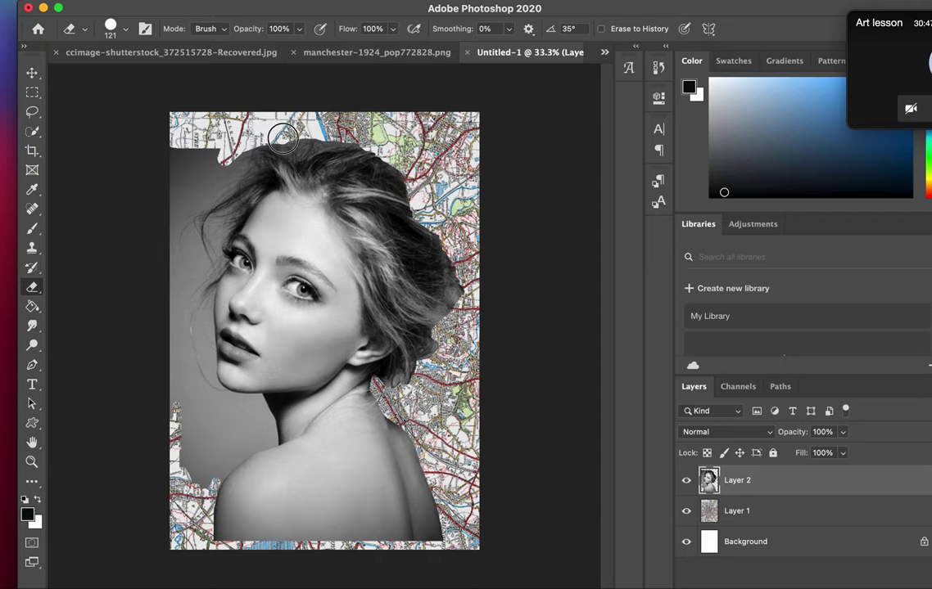
Delete the grey areas at the top left and left of the face.
{"action": "left_click", "coordinate": [33, 134]}
{"action": "mouse_move", "coordinate": [193, 166]}
{"action": "left_mouse_down"}
{"action": "mouse_move", "coordinate": [205, 154]}
{"action": "mouse_move", "coordinate": [178, 147]}
{"action": "mouse_move", "coordinate": [190, 168]}
{"action": "left_mouse_up"}
{"action": "key", "text": "Delete"}
{"action": "key", "text": "super+d"}
{"action": "mouse_move", "coordinate": [198, 259]}
{"action": "left_mouse_down"}
{"action": "mouse_move", "coordinate": [176, 215]}
{"action": "mouse_move", "coordinate": [171, 238]}
{"action": "mouse_move", "coordinate": [190, 245]}
{"action": "mouse_move", "coordinate": [192, 311]}
{"action": "left_mouse_up"}
{"action": "key", "text": "Delete"}
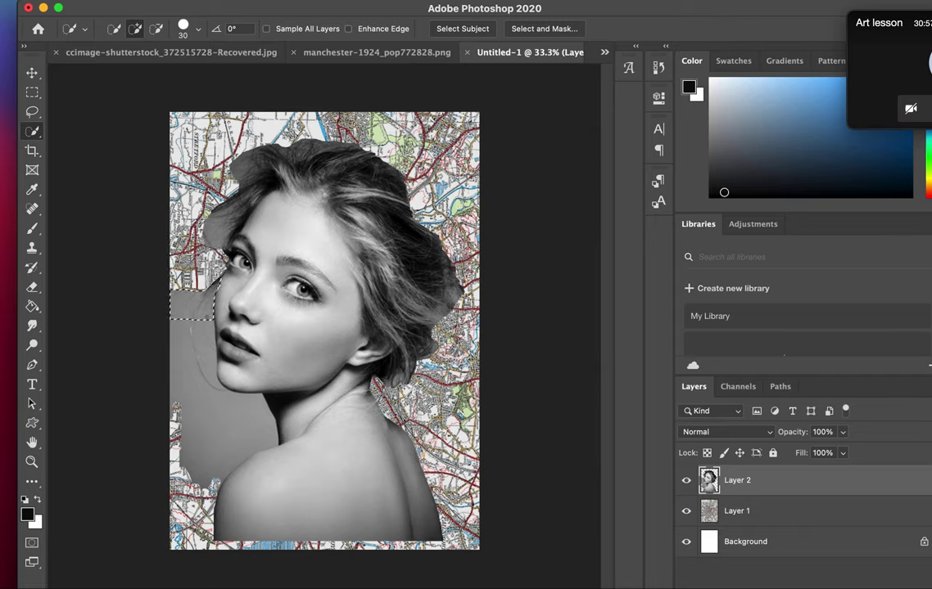
{"action": "key", "text": "Delete"}
{"action": "key", "text": "super+d"}
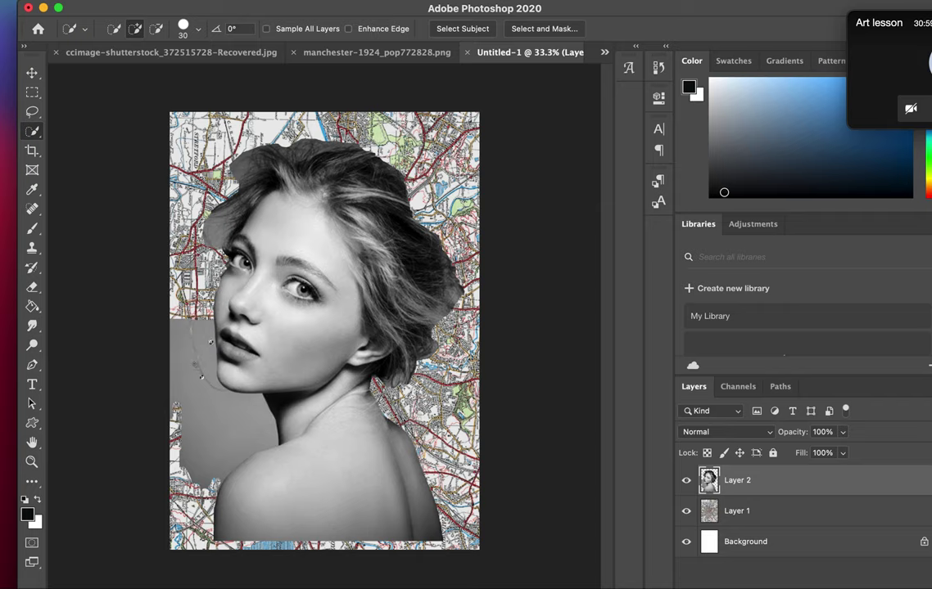
Delete the grey patches below the chin and left of the shoulder.
{"action": "left_click_drag", "start_coordinate": [209, 341], "coordinate": [192, 364]}
{"action": "key", "text": "Delete"}
{"action": "key", "text": "super+d"}
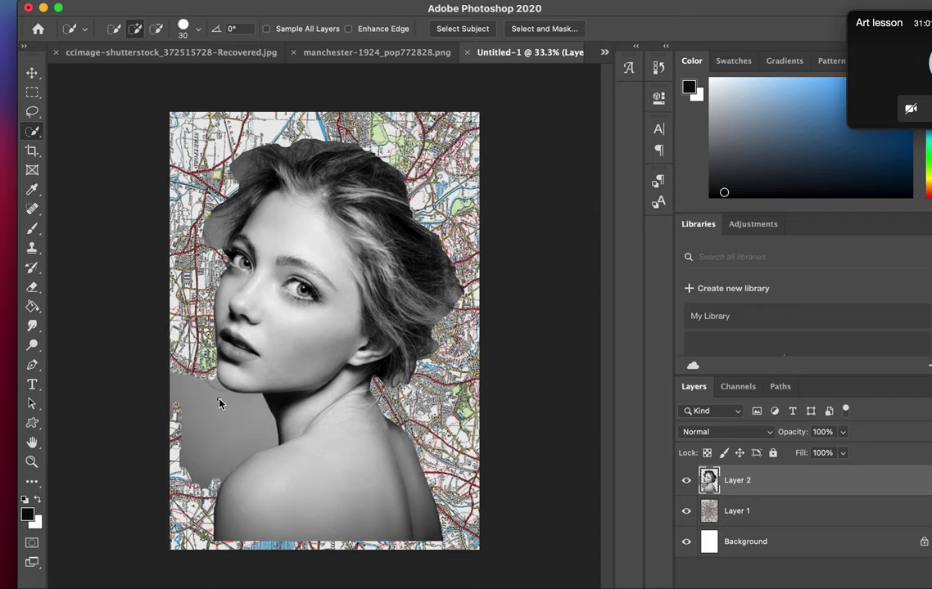
{"action": "left_click_drag", "start_coordinate": [218, 399], "coordinate": [180, 446]}
{"action": "key", "text": "Delete"}
{"action": "key", "text": "super+d"}
Delete the leftover grey patches left of and above the hair.
{"action": "mouse_move", "coordinate": [218, 222]}
{"action": "left_mouse_down"}
{"action": "mouse_move", "coordinate": [219, 236]}
{"action": "mouse_move", "coordinate": [206, 215]}
{"action": "left_mouse_up"}
{"action": "key", "text": "Delete"}
{"action": "key", "text": "super+d"}
{"action": "left_click_drag", "start_coordinate": [234, 160], "coordinate": [244, 172]}
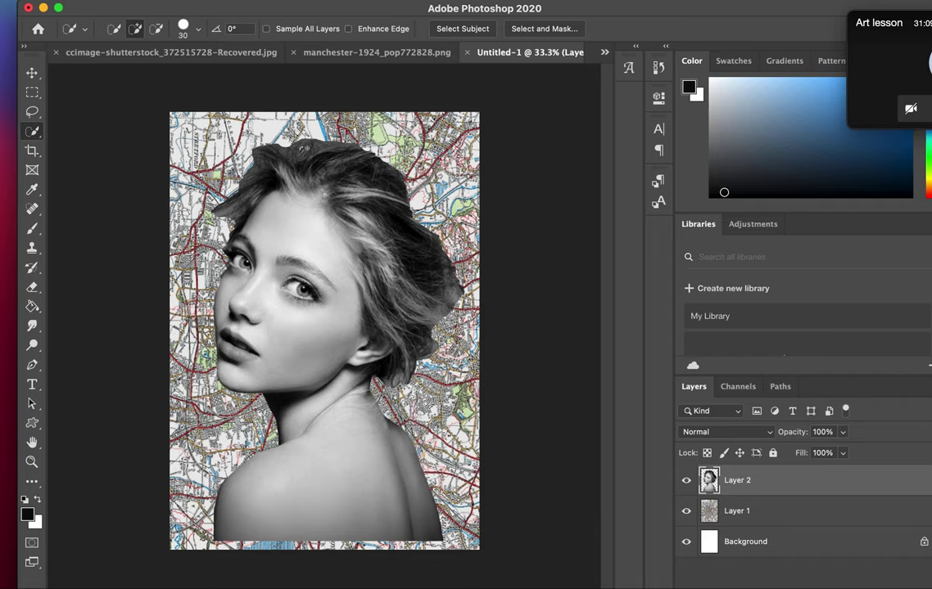
{"action": "left_click_drag", "start_coordinate": [303, 148], "coordinate": [328, 151]}
{"action": "key", "text": "Delete"}
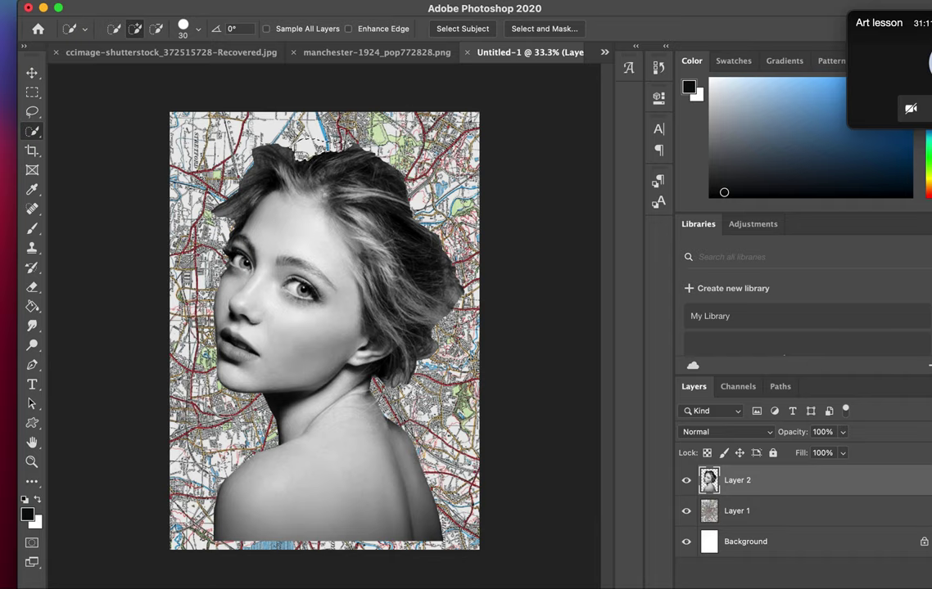
{"action": "left_click", "coordinate": [295, 1]}
Deselect, then set the portrait layer (Layer 2) opacity to 57%.
{"action": "left_click", "coordinate": [306, 24]}
{"action": "left_click", "coordinate": [843, 432]}
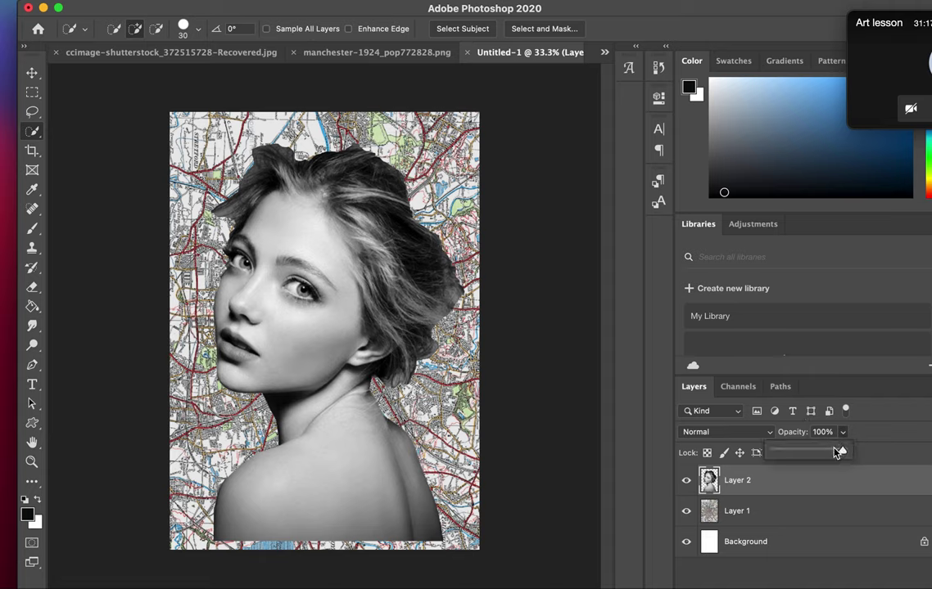
{"action": "left_click_drag", "start_coordinate": [836, 452], "coordinate": [808, 454]}
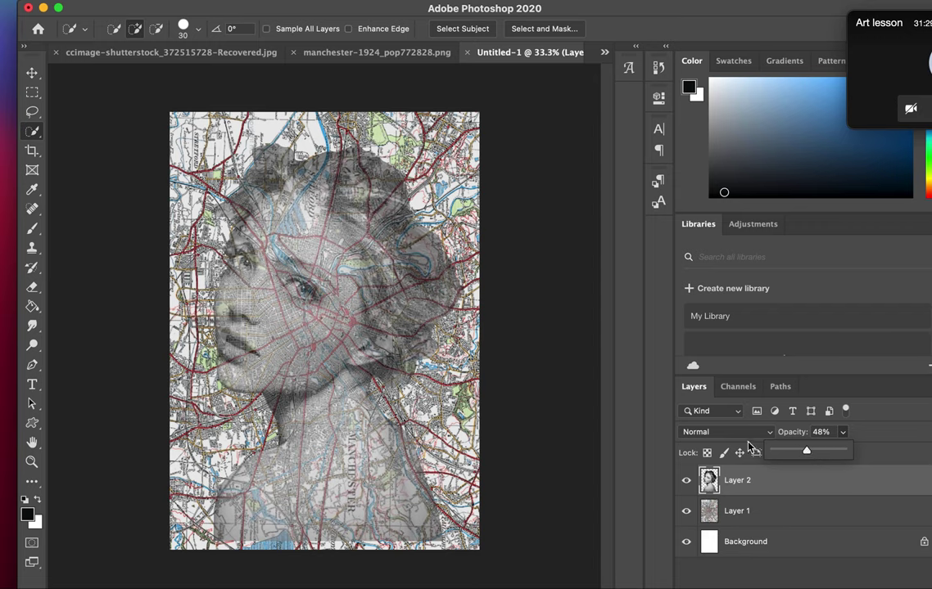
{"action": "left_click_drag", "start_coordinate": [807, 455], "coordinate": [814, 454]}
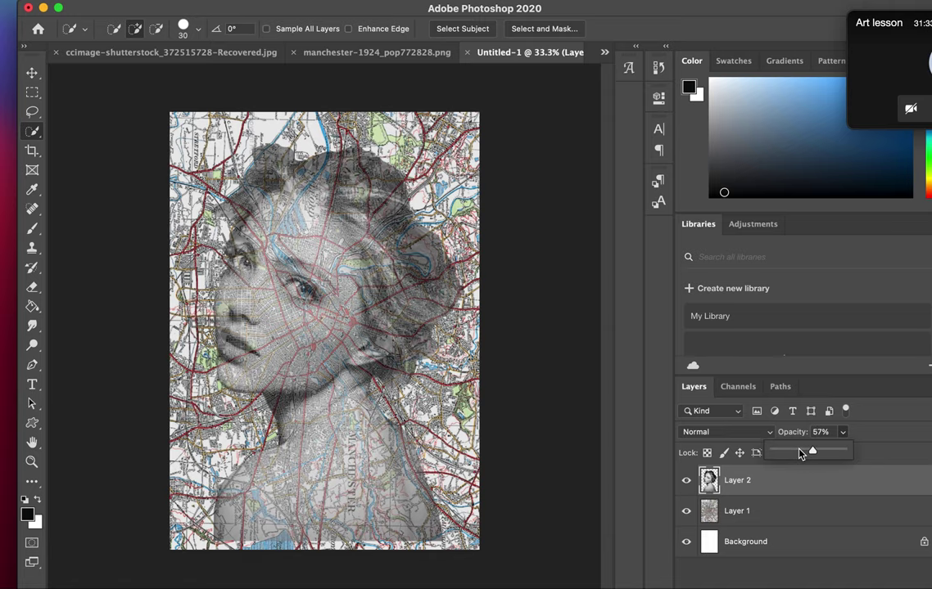
{"action": "left_click", "coordinate": [749, 432]}
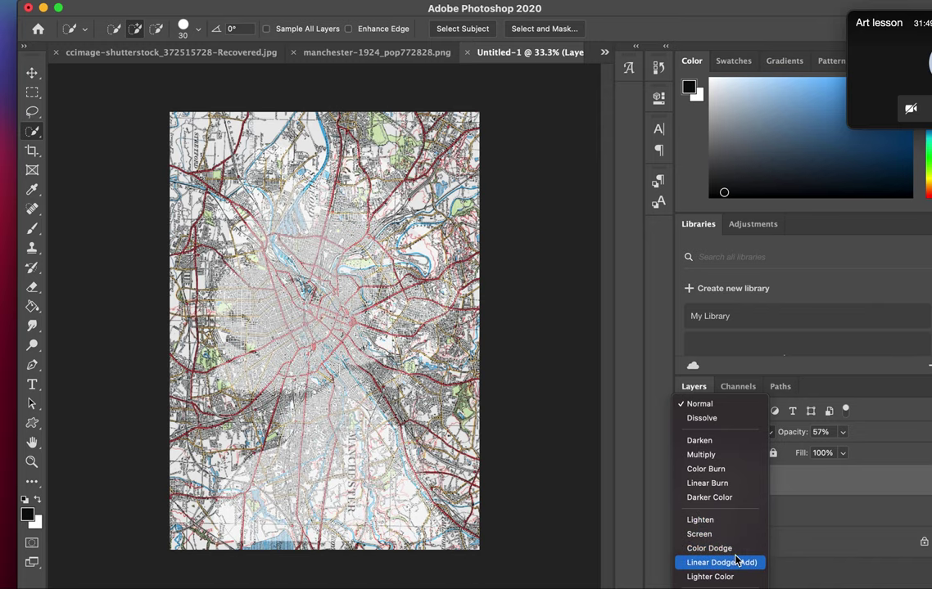
Set the portrait layer's blend mode to Vivid Light over the Manchester map.
{"action": "scroll", "coordinate": [737, 562], "scroll_direction": "down", "scroll_amount": 1}
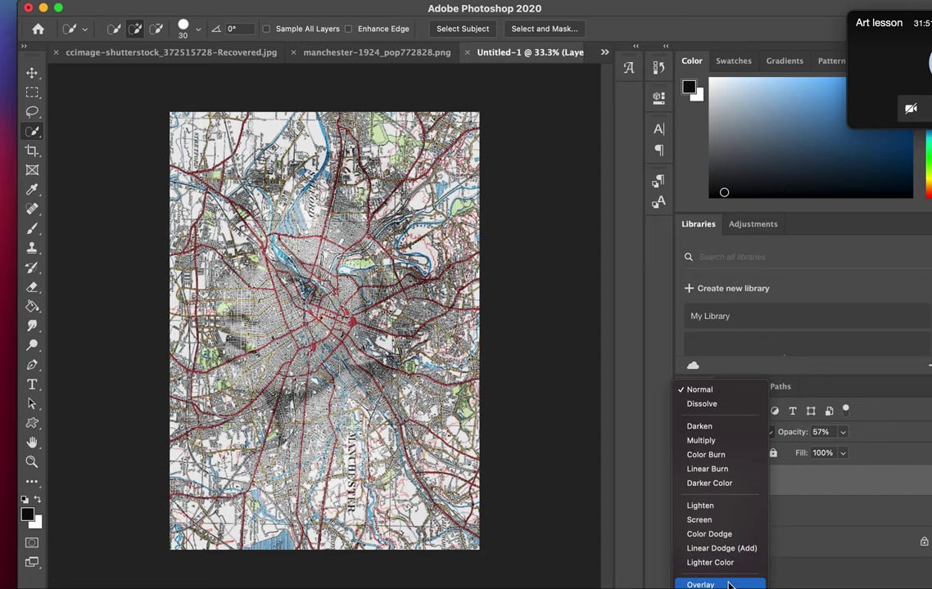
{"action": "scroll", "coordinate": [729, 582], "scroll_direction": "down", "scroll_amount": 6}
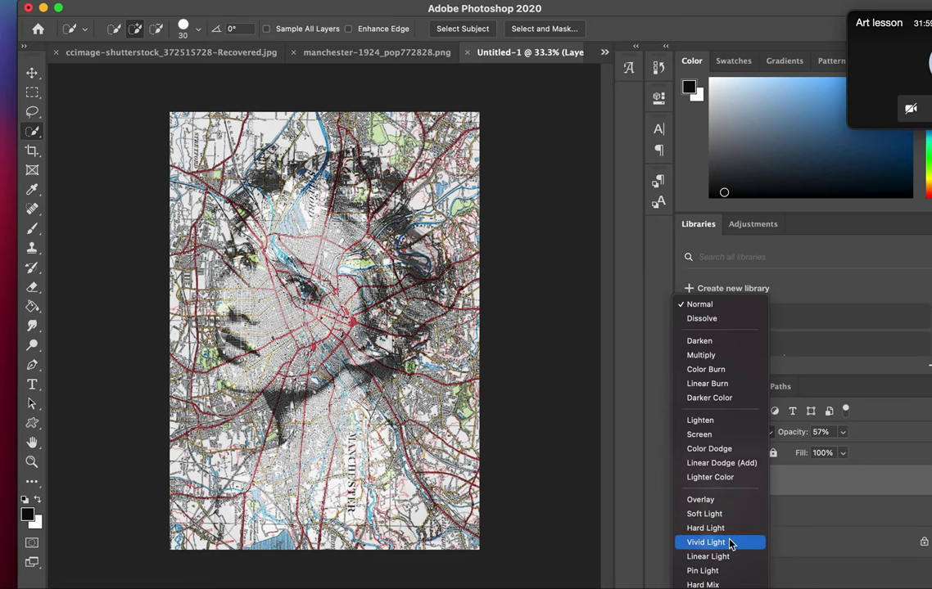
{"action": "left_click", "coordinate": [731, 545]}
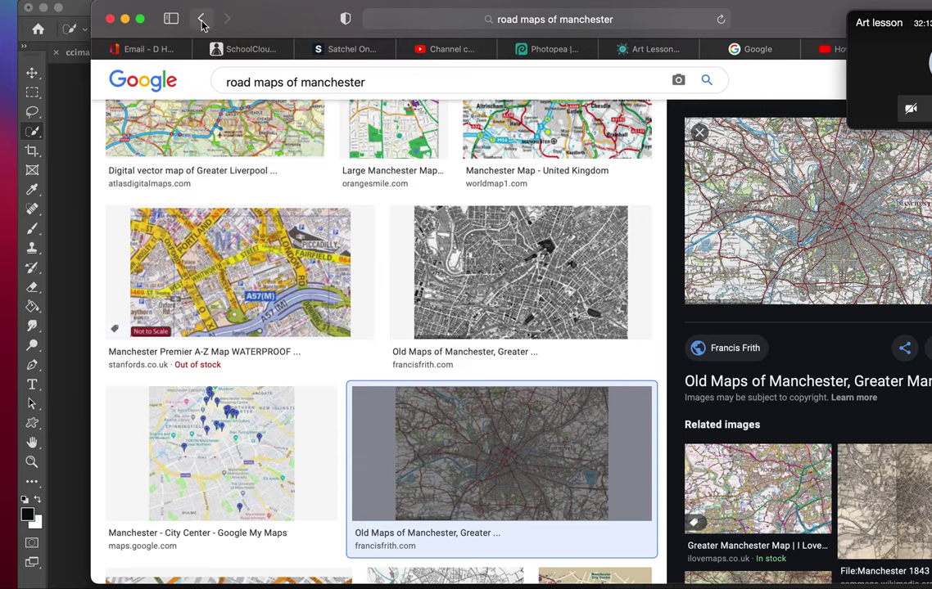
Return to the Ed Fairburn results beside the artwork and preview his Vintage Maps portrait.
{"action": "left_click", "coordinate": [202, 23]}
{"action": "left_click", "coordinate": [202, 23]}
{"action": "left_click", "coordinate": [202, 23]}
{"action": "left_click", "coordinate": [201, 22]}
{"action": "left_click", "coordinate": [201, 22]}
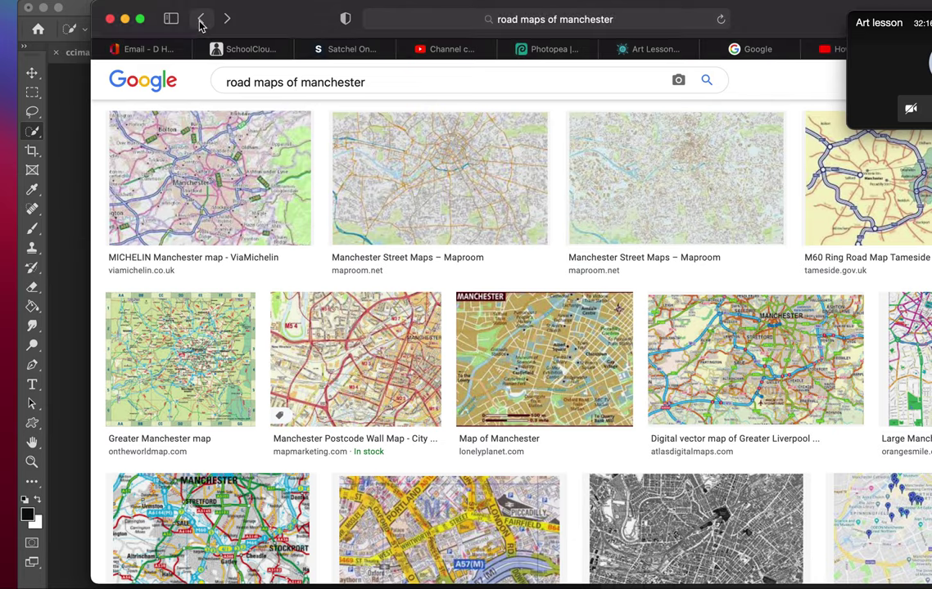
{"action": "left_click", "coordinate": [201, 23]}
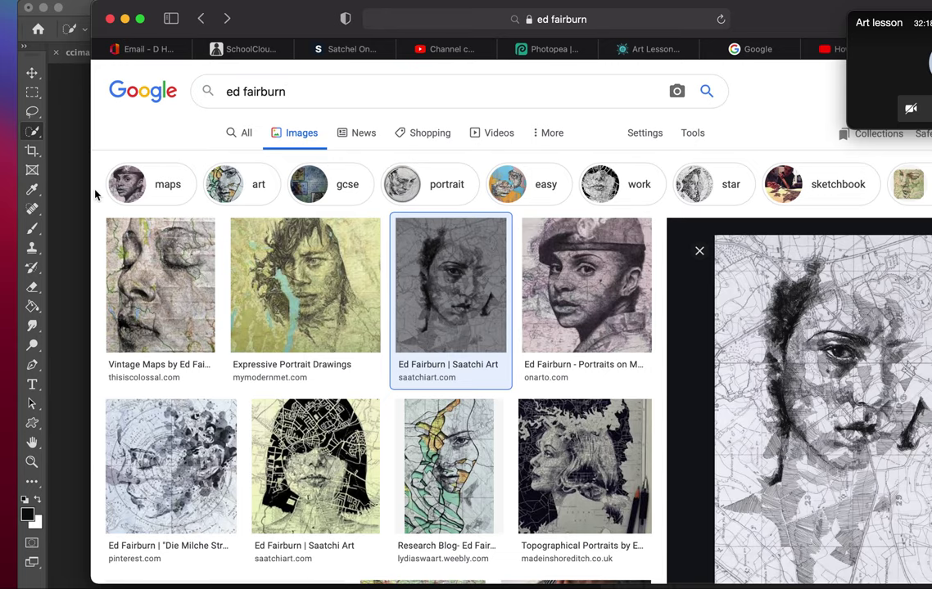
{"action": "left_click_drag", "start_coordinate": [92, 194], "coordinate": [566, 191]}
{"action": "left_click", "coordinate": [677, 281]}
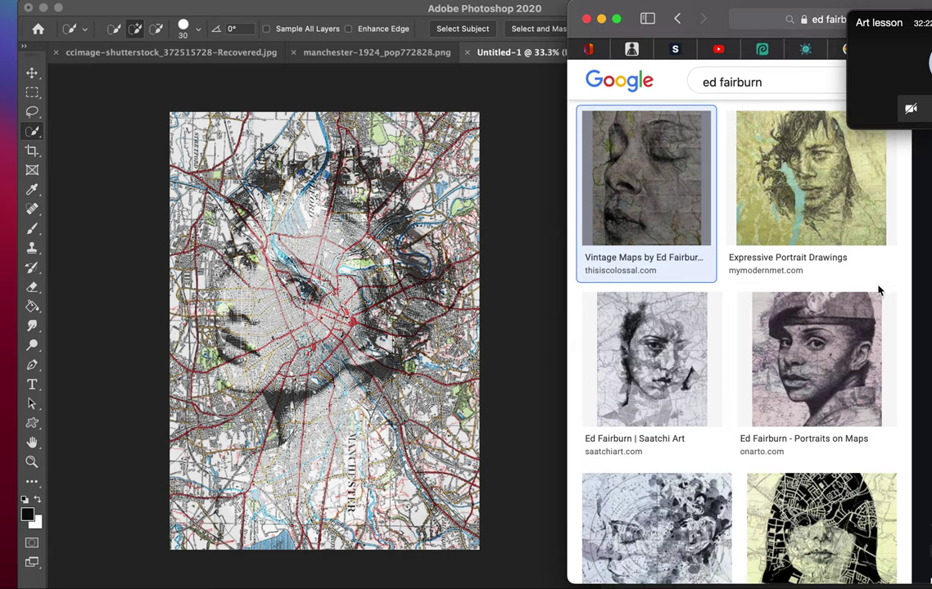